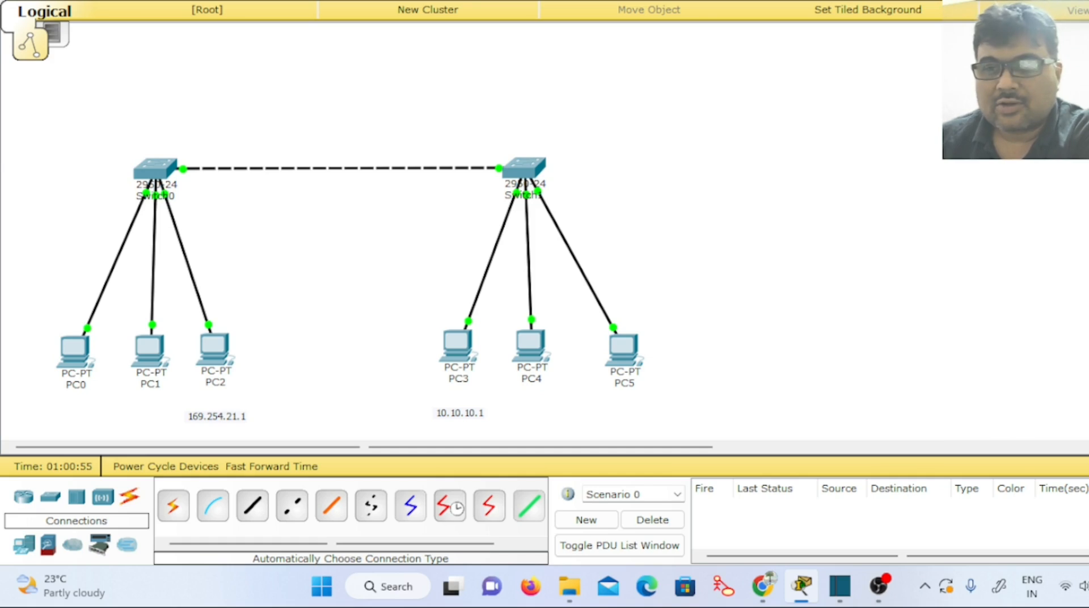
- Send a simple PDU from PC3 to PC2 to test communication between the two networks
click(456, 347)
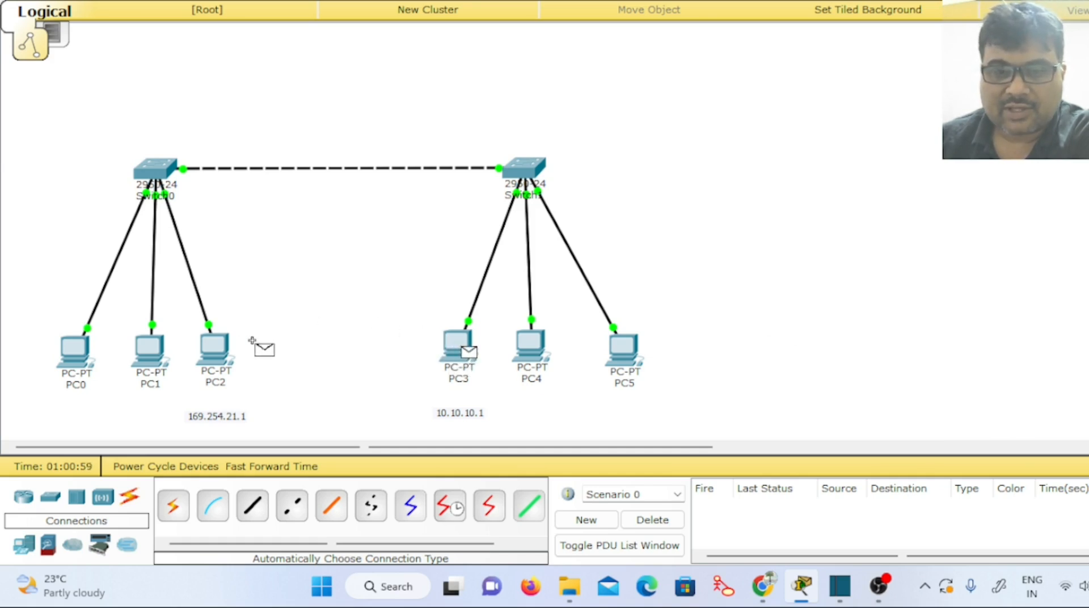
click(220, 344)
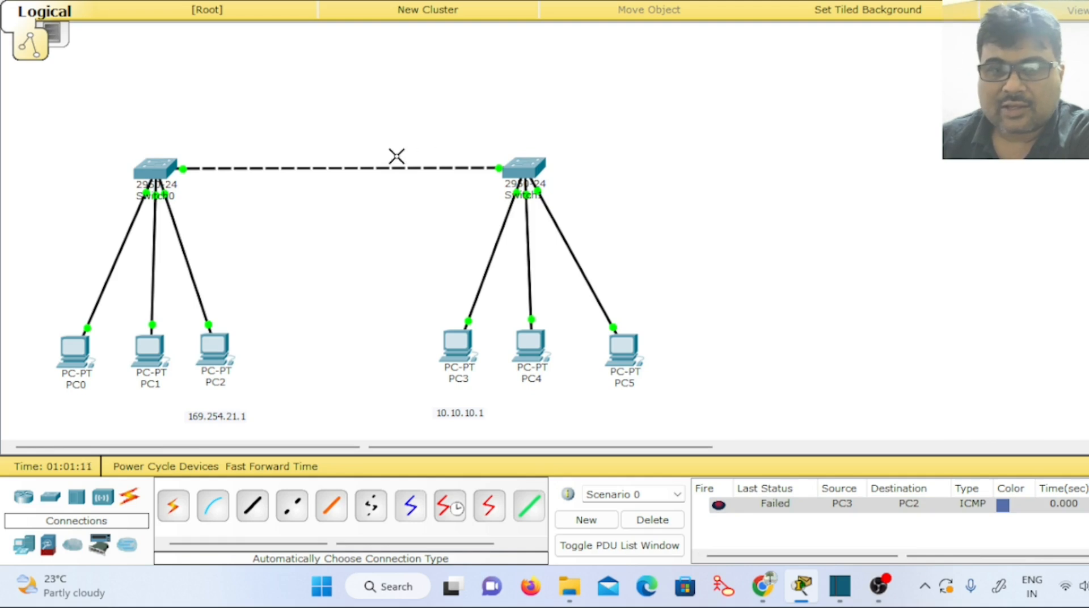
- Delete the cable joining the two switches and place an 1841 router above and between them
click(348, 168)
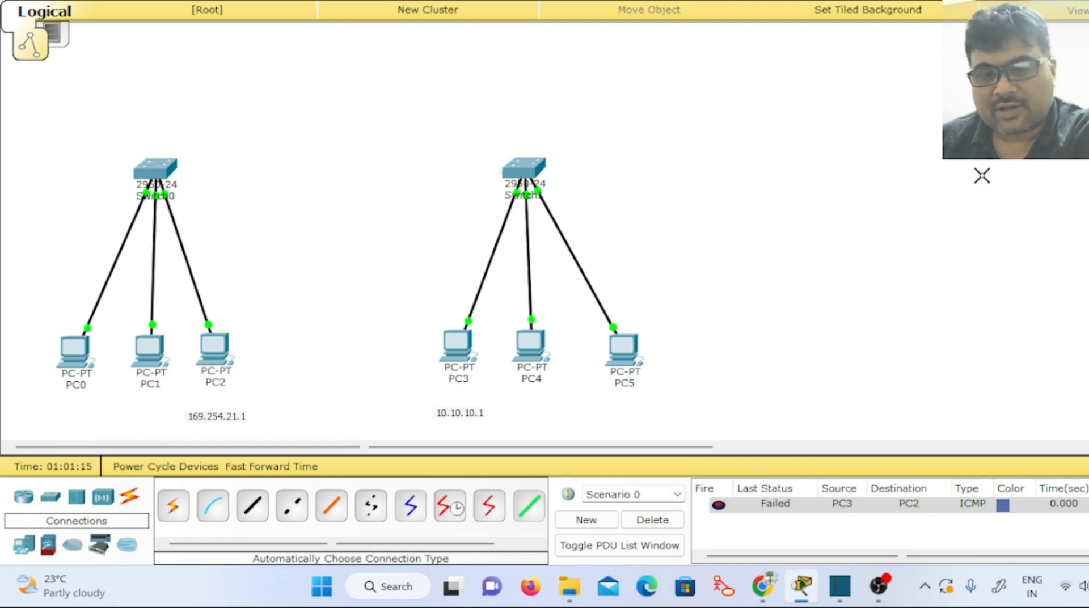
click(24, 498)
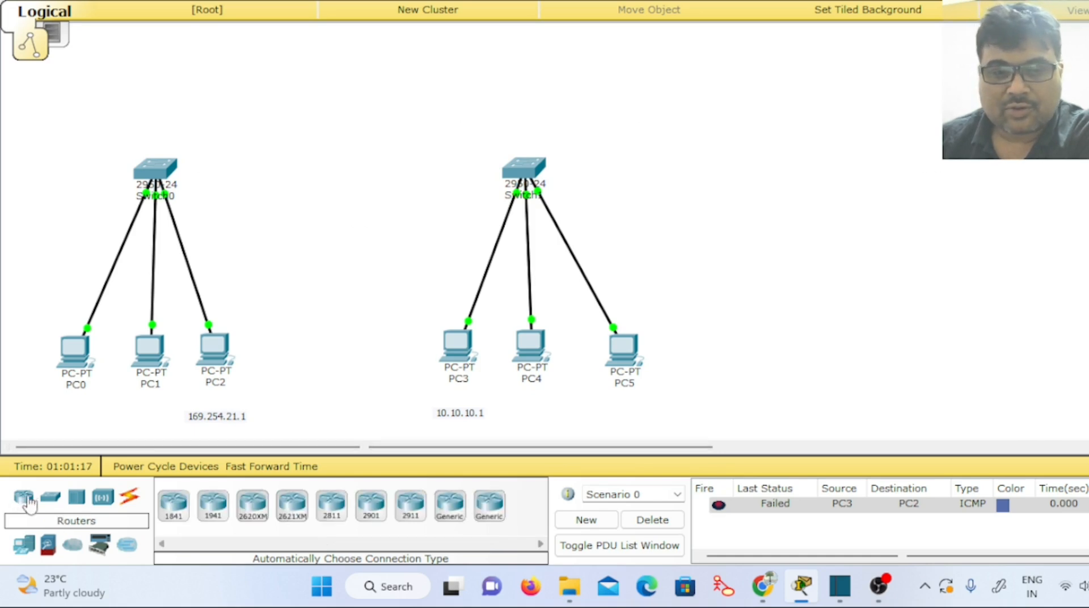
click(174, 504)
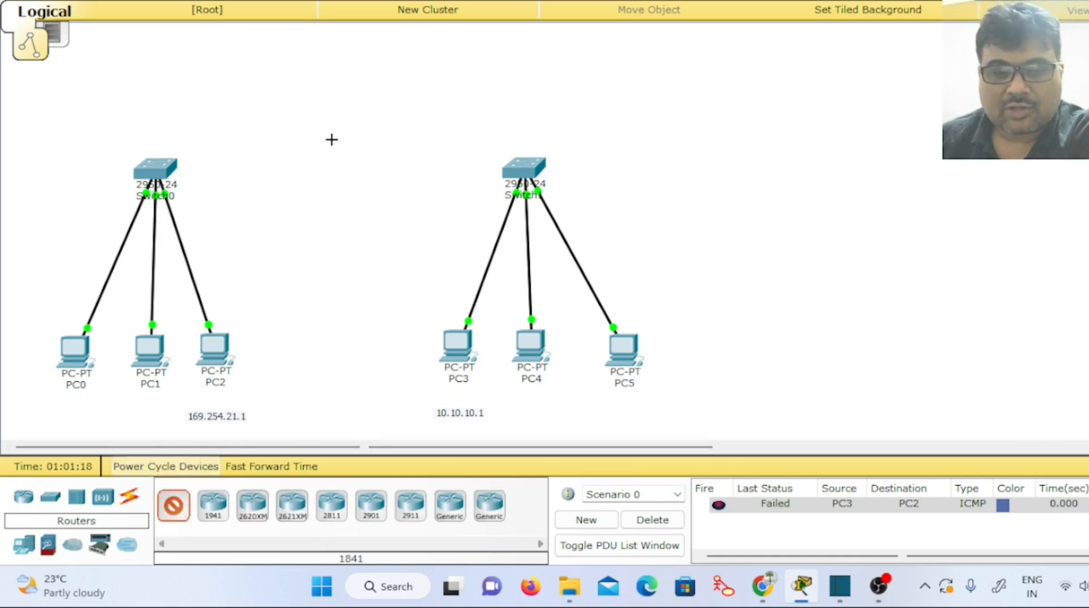
click(328, 77)
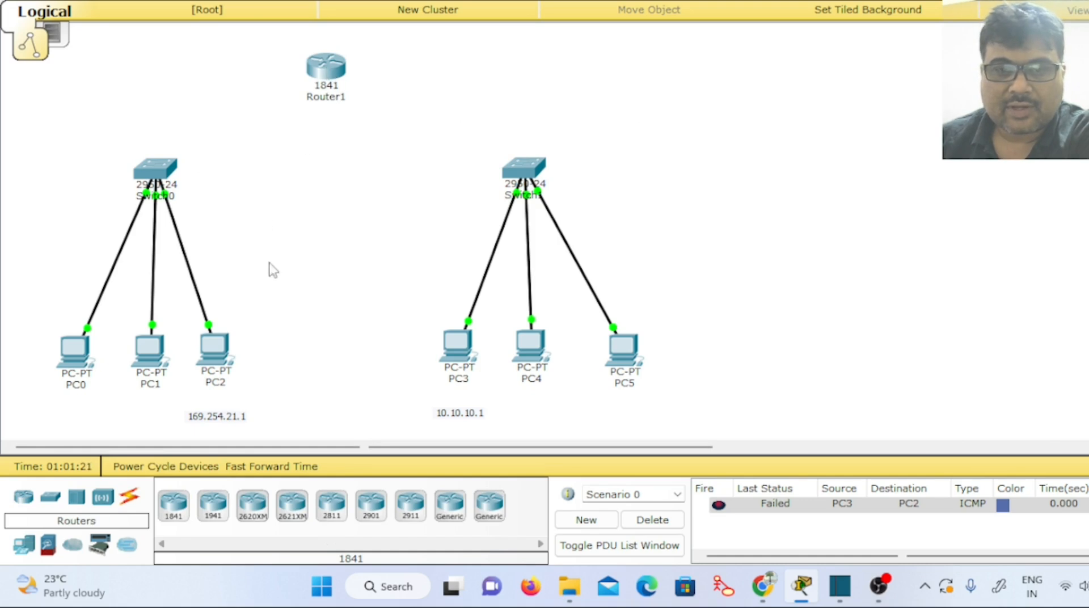
- Connect Switch0's FastEthernet0/4 to the router's FastEthernet0/0 with a copper straight-through cable
click(129, 496)
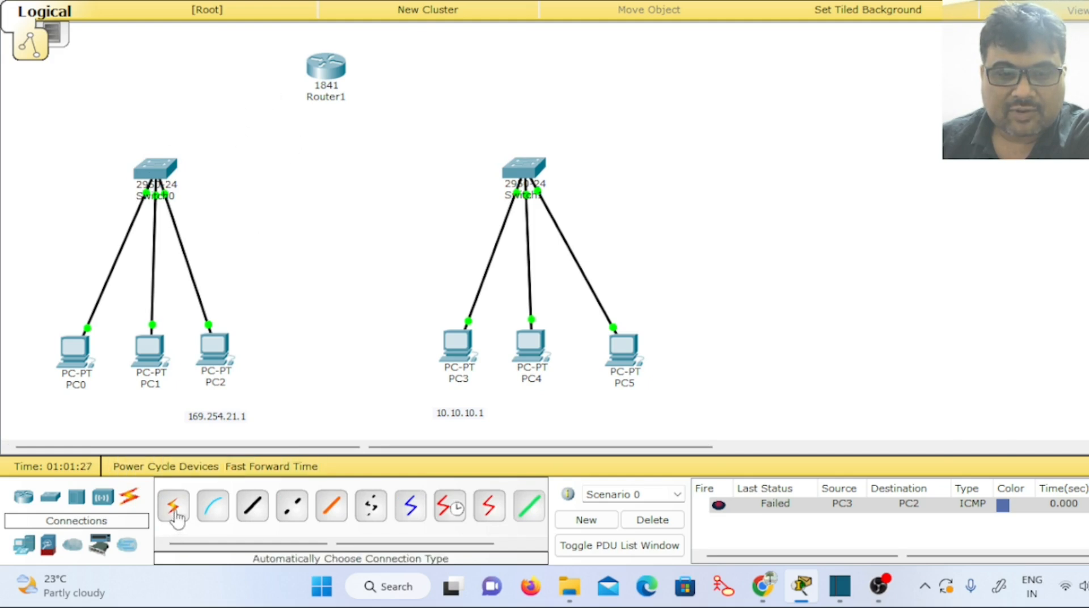
click(253, 505)
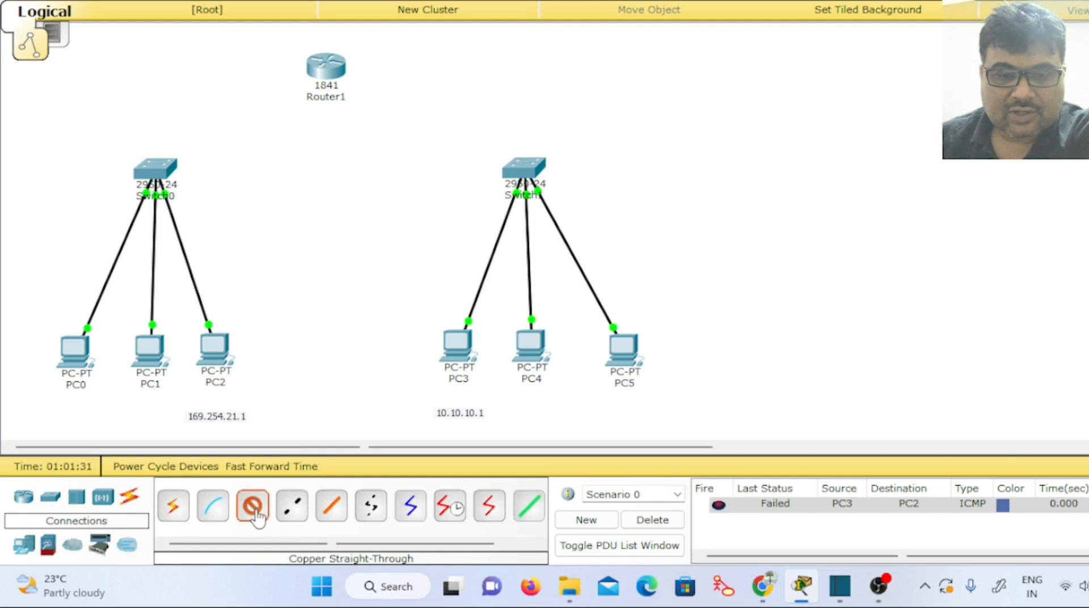
click(154, 169)
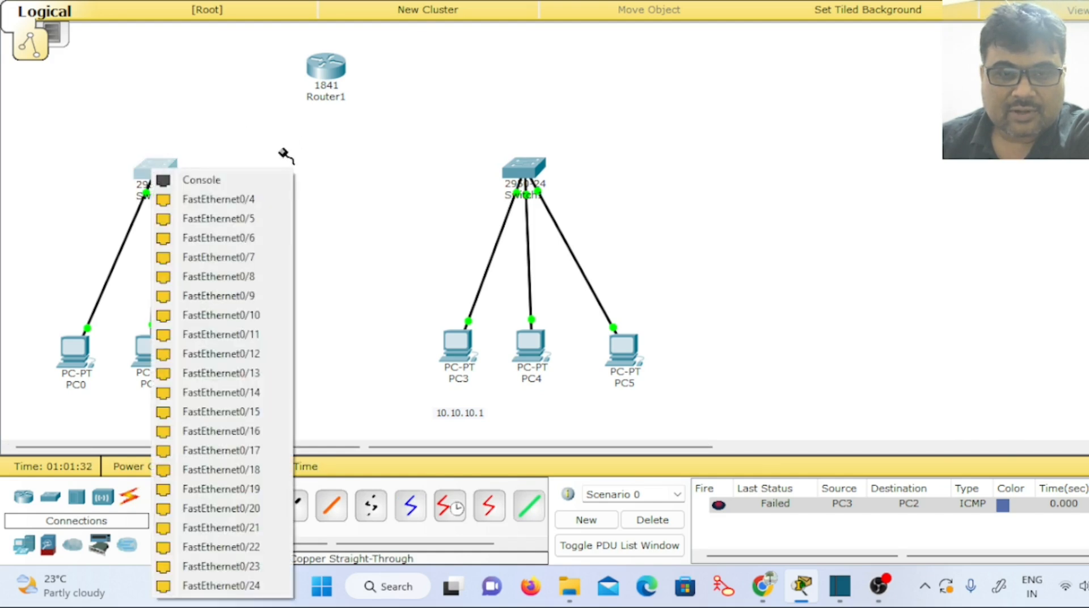
click(218, 200)
click(319, 67)
click(339, 115)
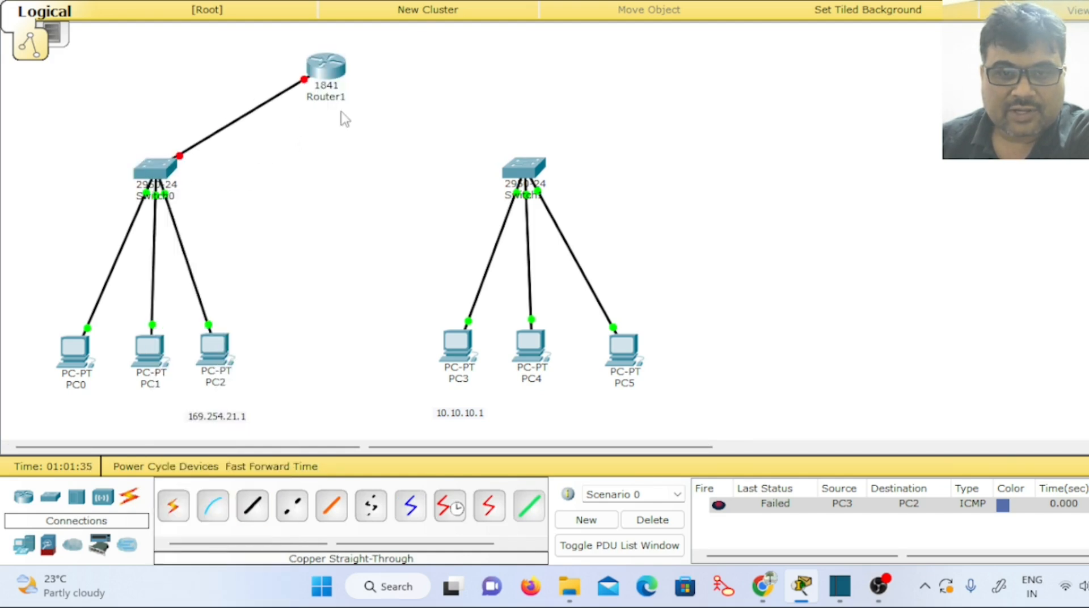
- Connect FastEthernet0/4 of the switch serving PC3, PC4 and PC5 to the router's FastEthernet0/1 with a copper straight-through cable
click(253, 506)
click(523, 169)
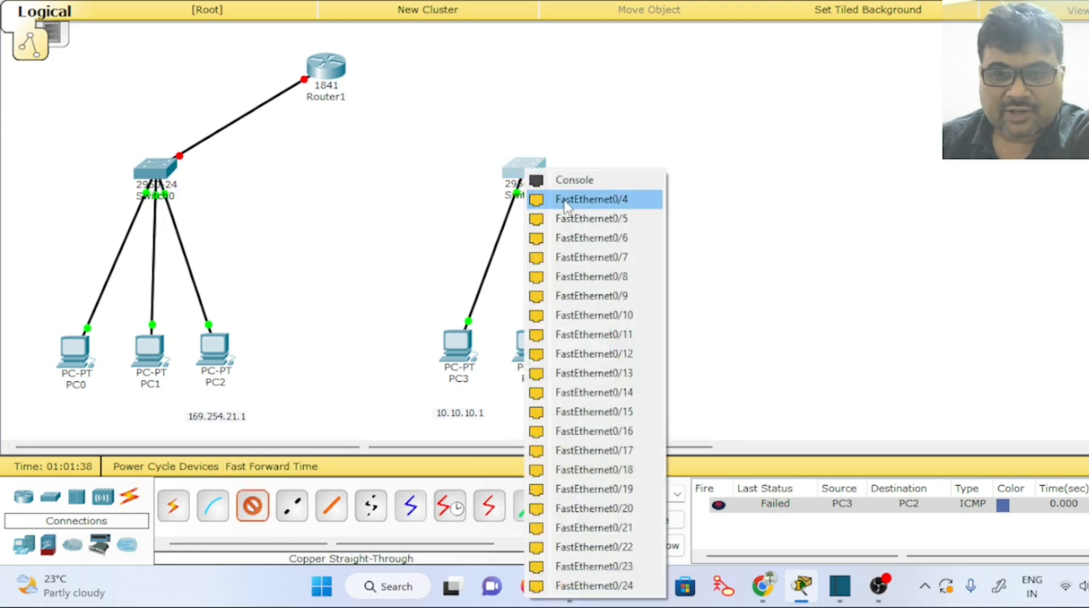
click(568, 199)
click(321, 67)
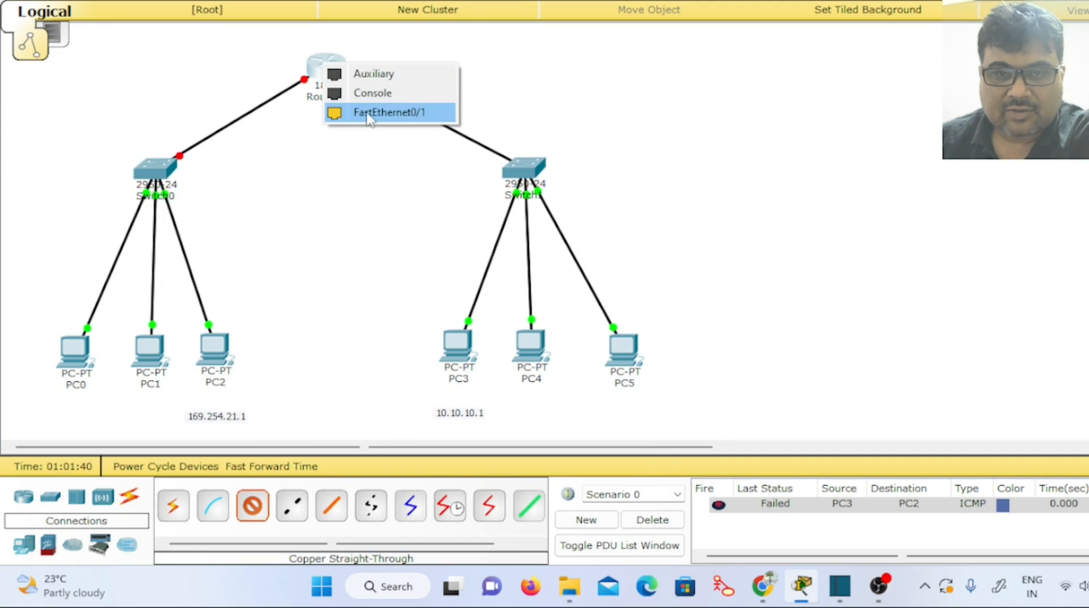
click(370, 115)
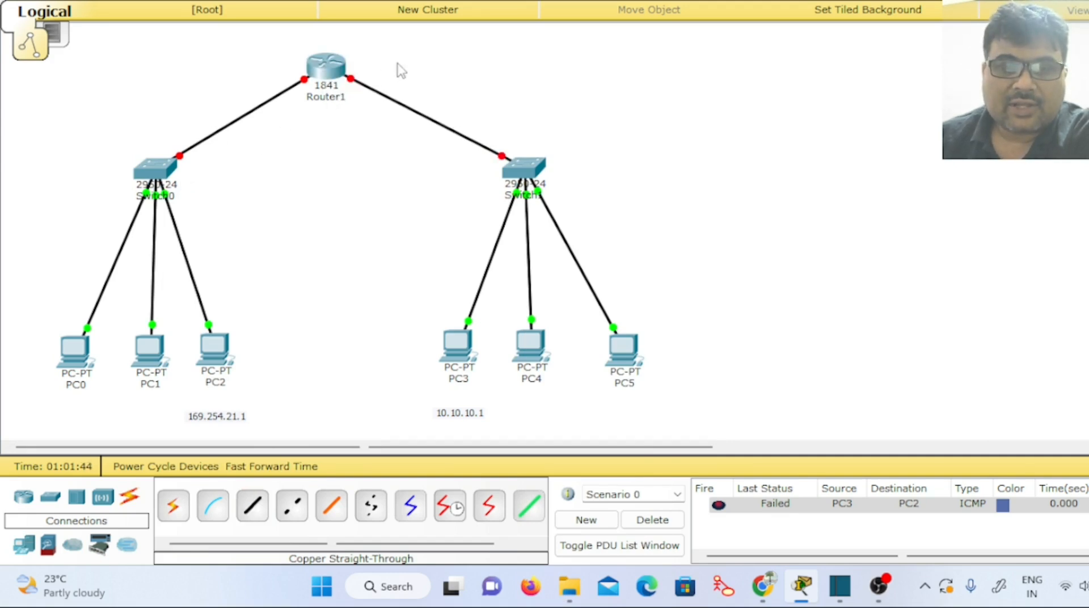
- Turn on the port status of FastEthernet0/0 in Router1's configuration and close the router window
mouse_move(304, 87)
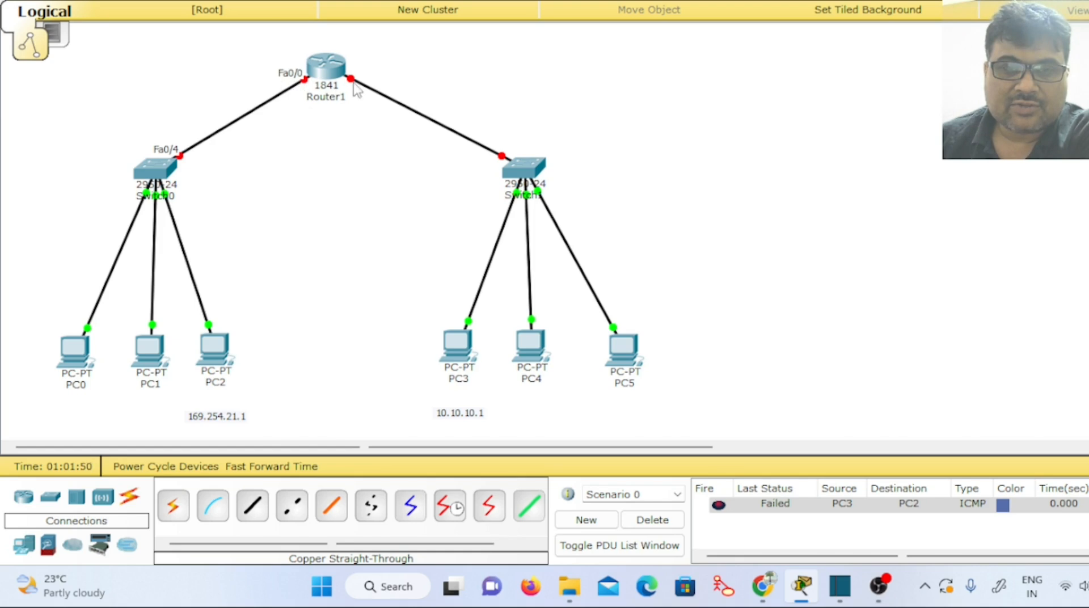
click(321, 66)
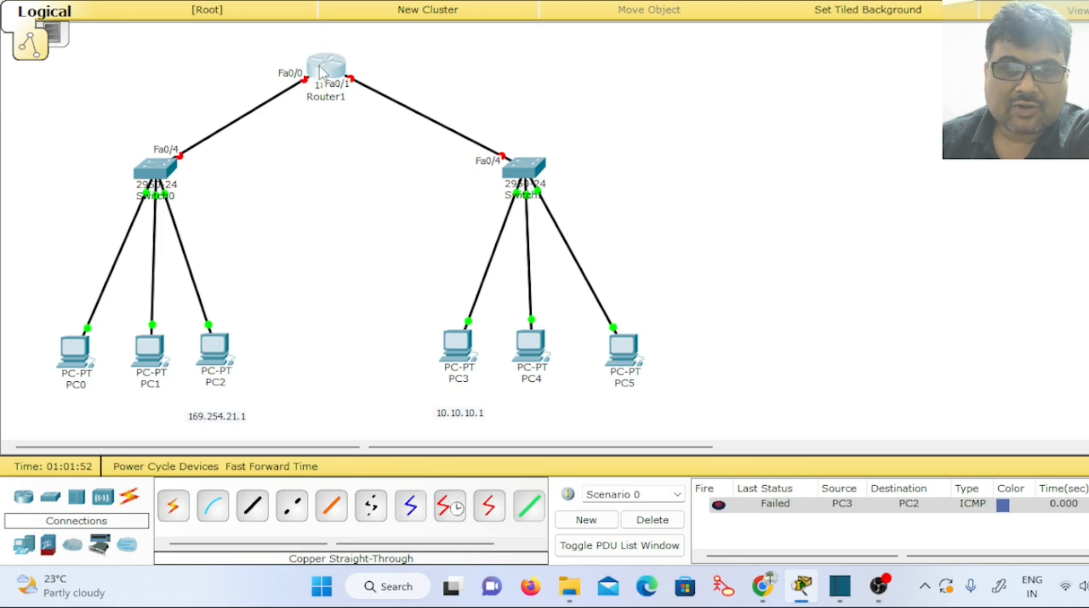
click(424, 74)
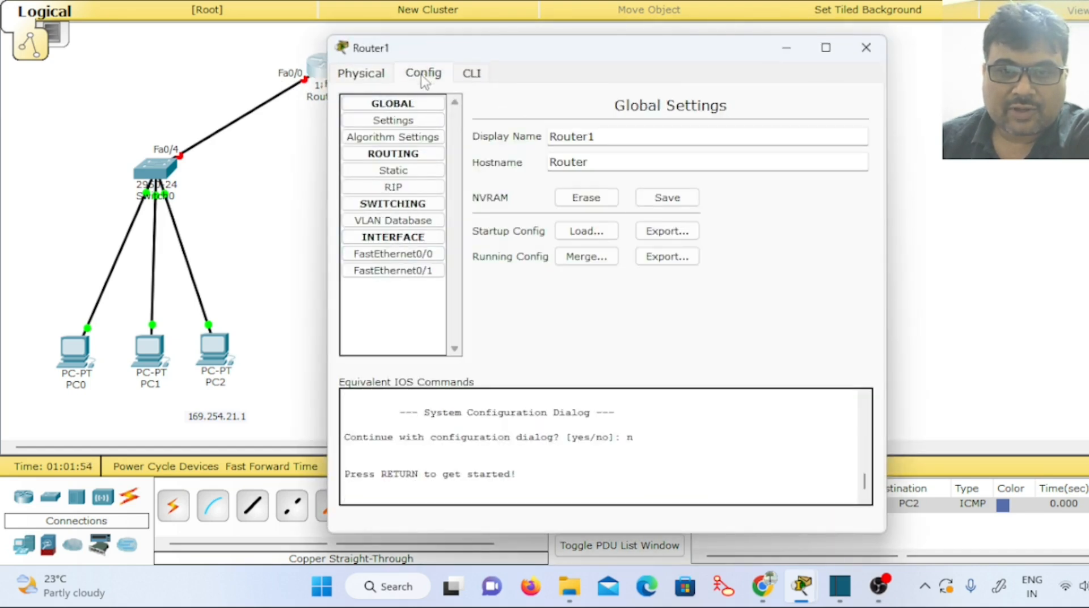
click(398, 255)
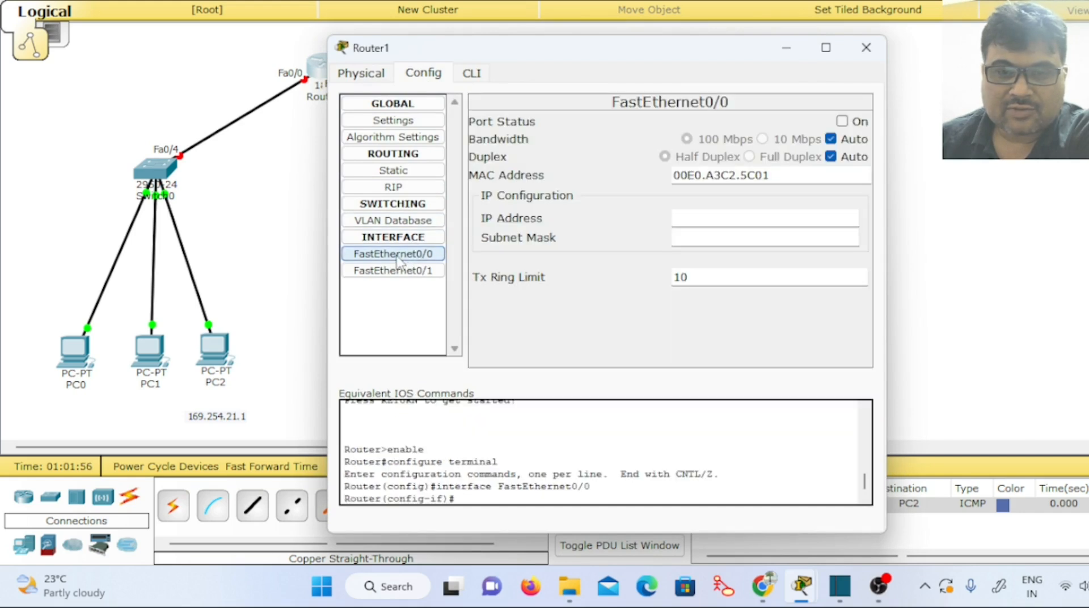
click(841, 121)
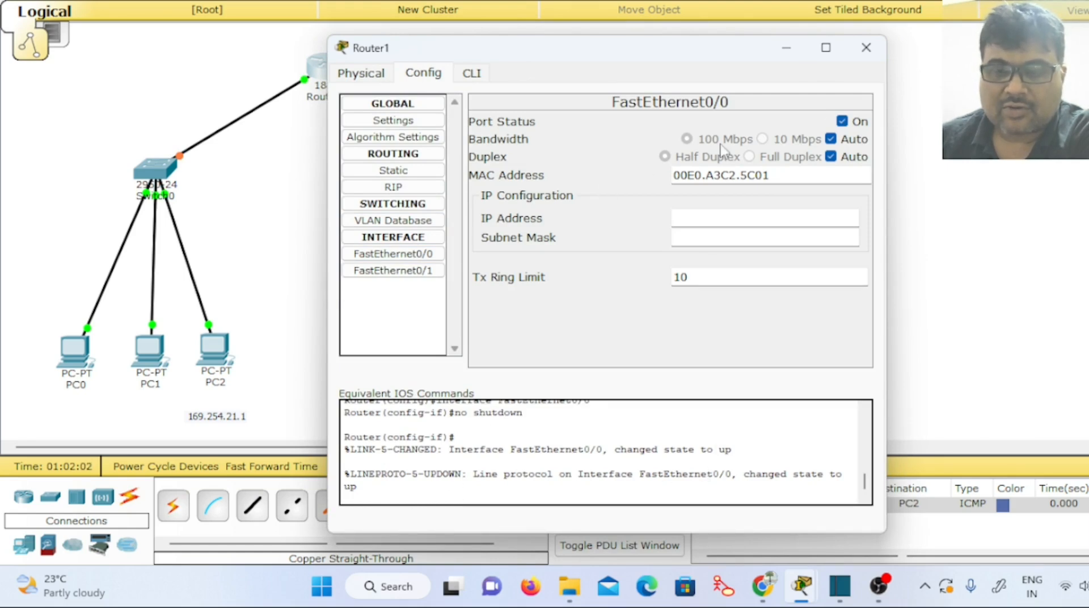
click(865, 47)
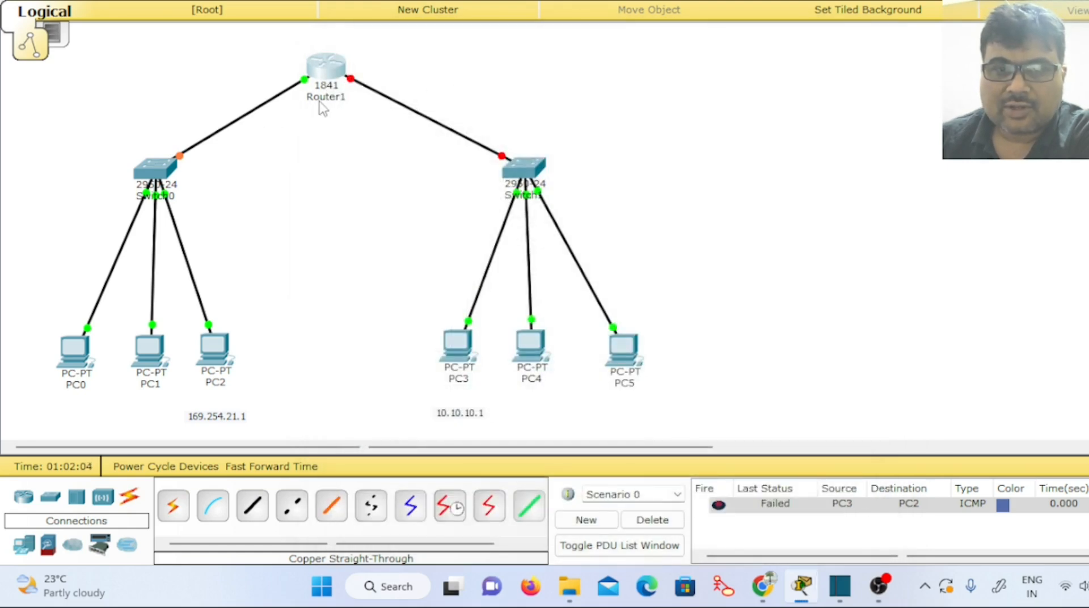
- Turn on the port status of FastEthernet0/1 in Router1's configuration and close the router window
click(321, 69)
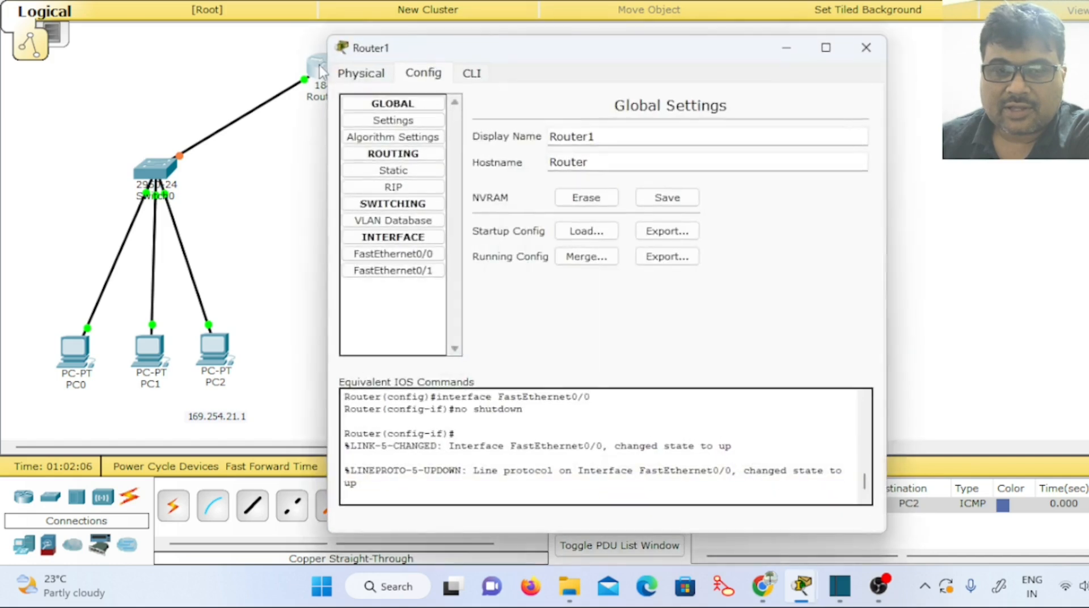
click(399, 272)
click(842, 121)
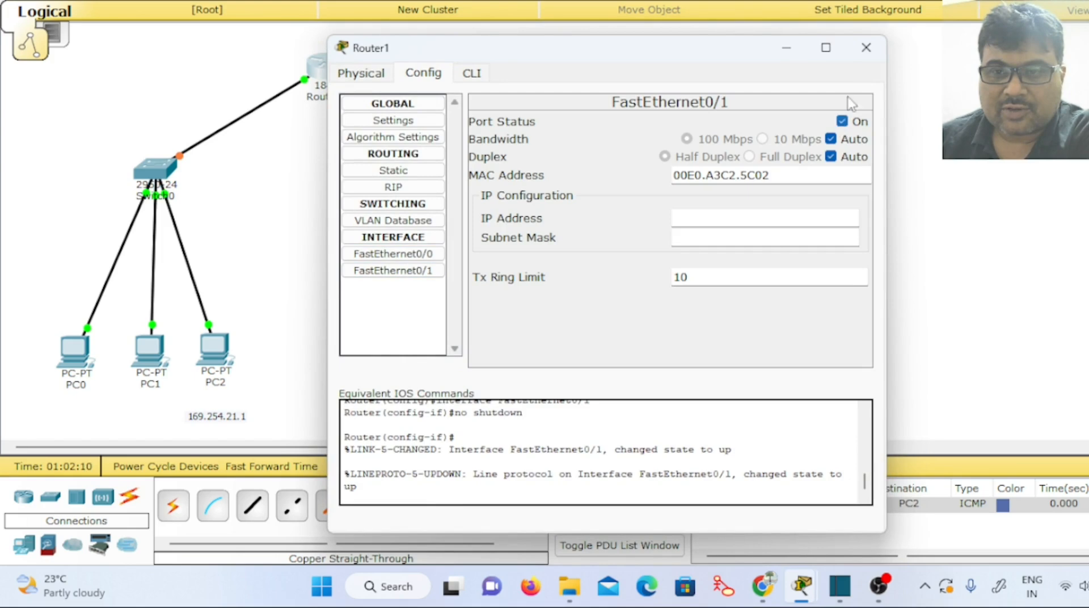
click(866, 48)
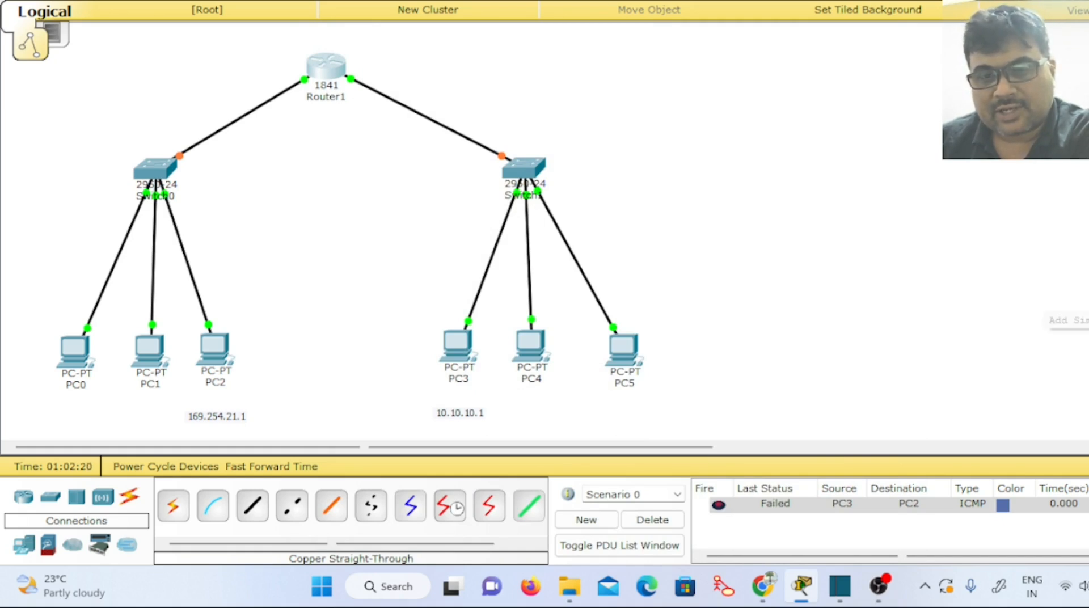
- Try to send a simple PDU from PC5 to Router1 and dismiss the warning
click(1087, 307)
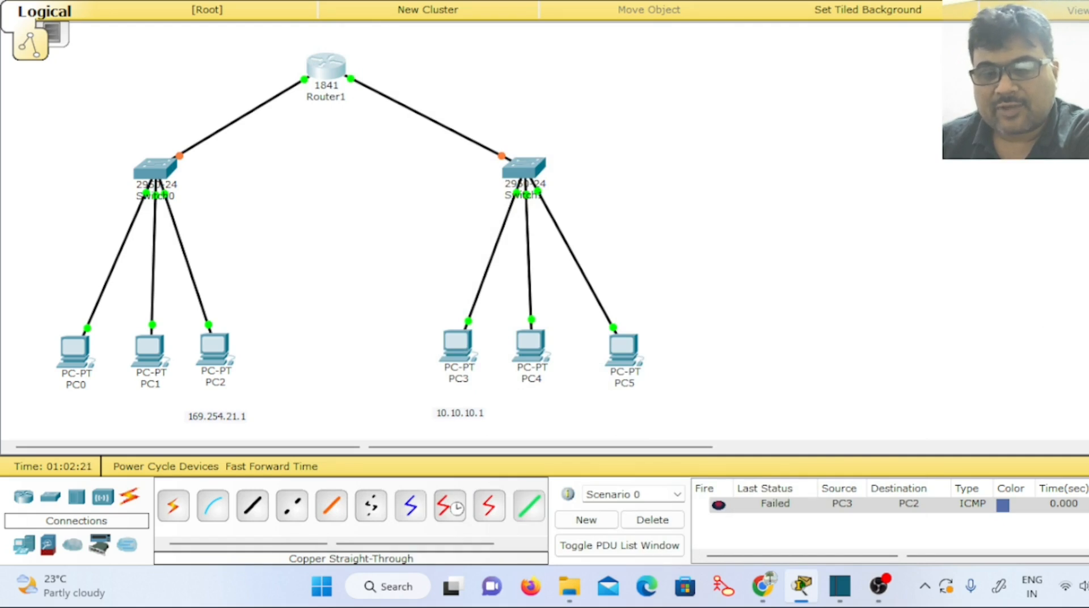
click(626, 347)
click(332, 71)
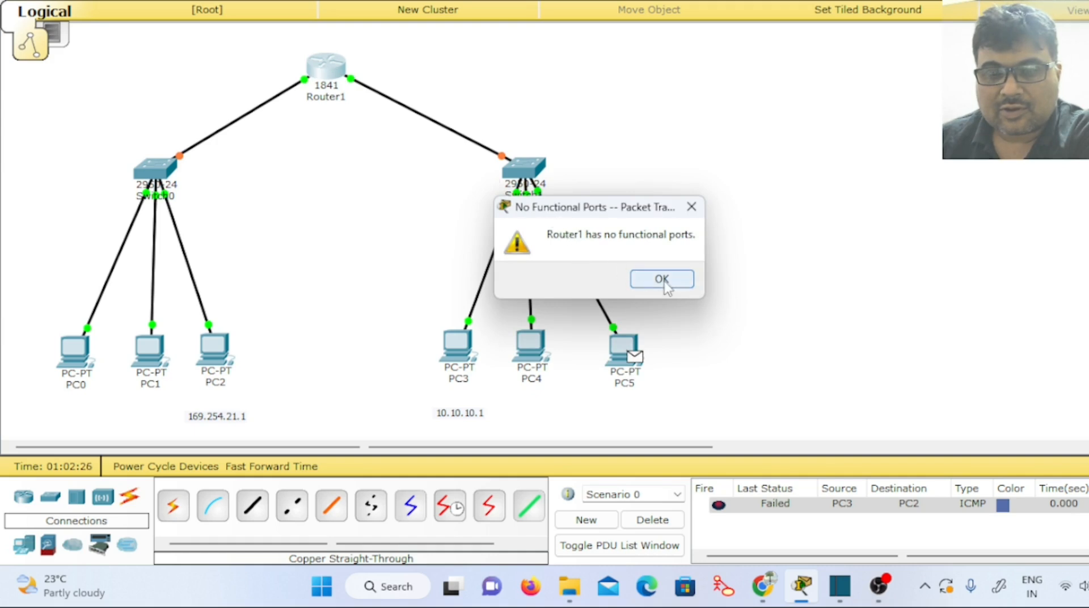
click(663, 279)
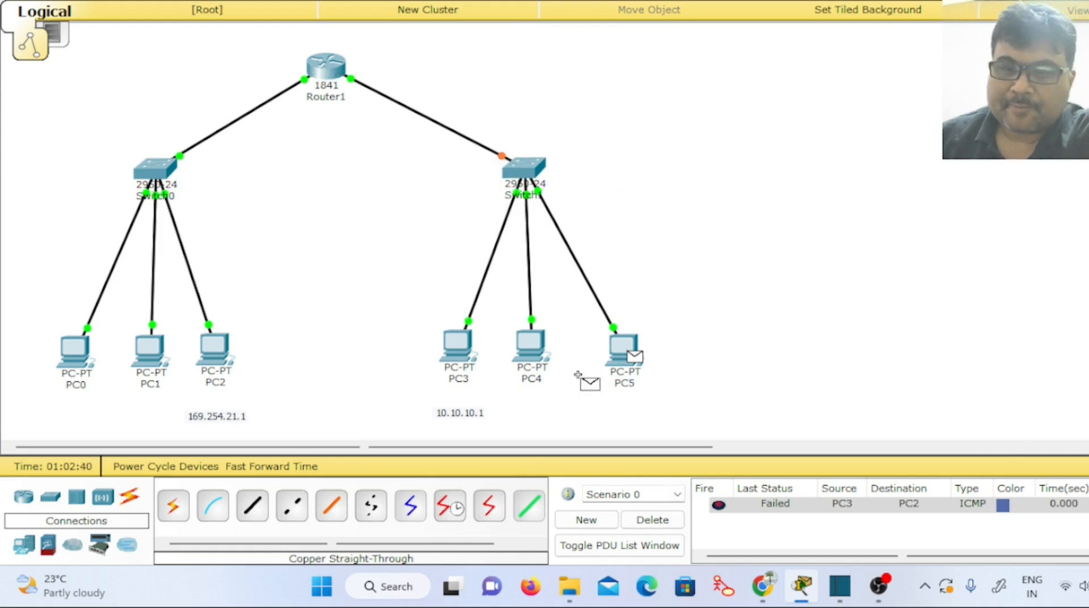
- Send the pending PDU from PC5 to PC4 and delete the scenario's PDU entries
click(527, 343)
click(662, 523)
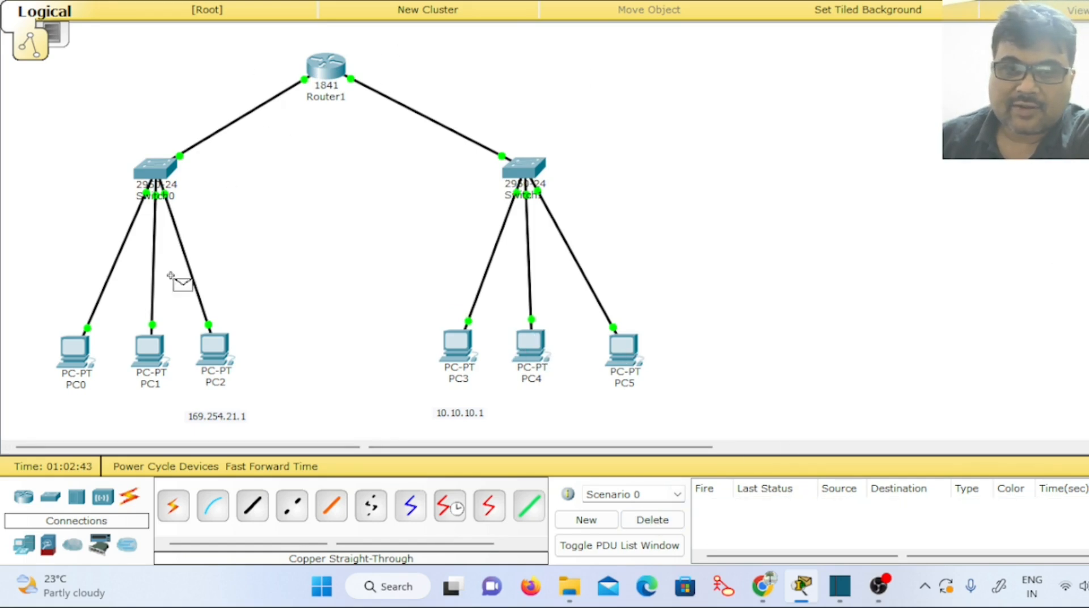
- Try to send a simple PDU from PC2 to Router1, dismiss the warning and leave PDU mode
click(214, 342)
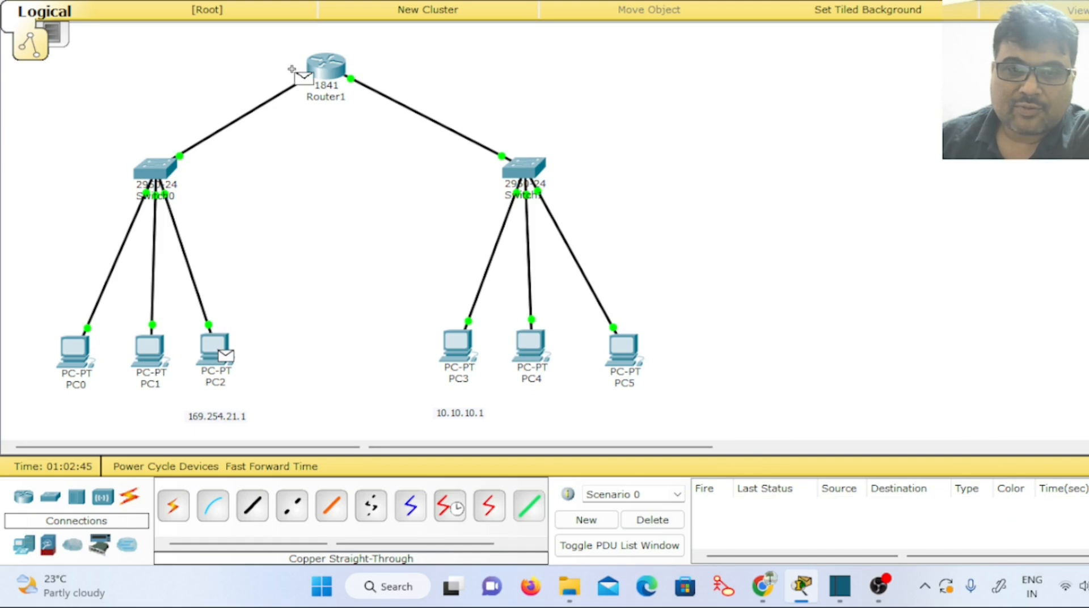
click(325, 73)
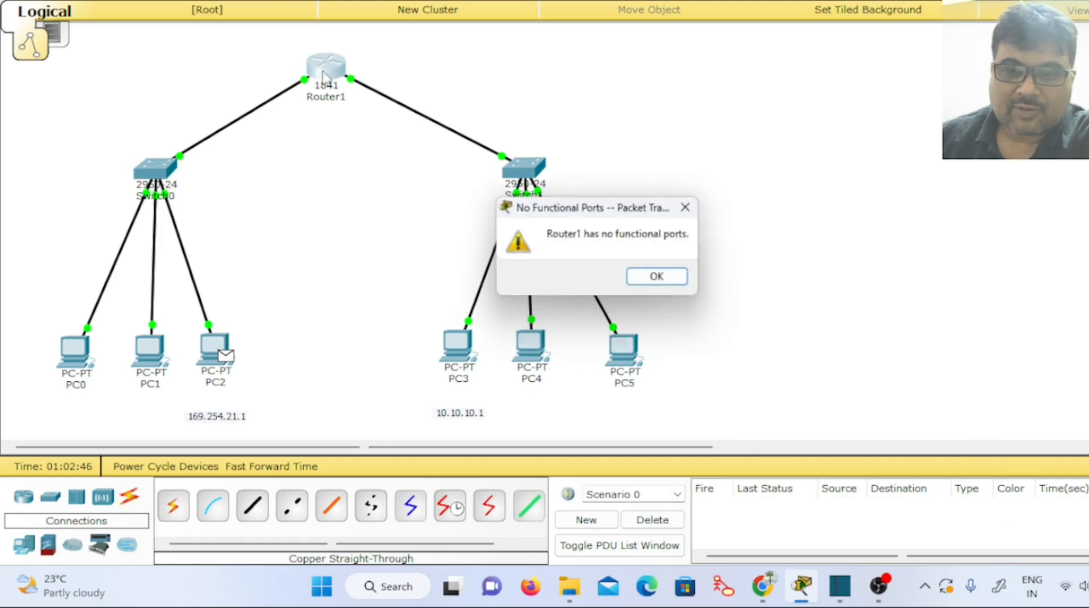
click(669, 283)
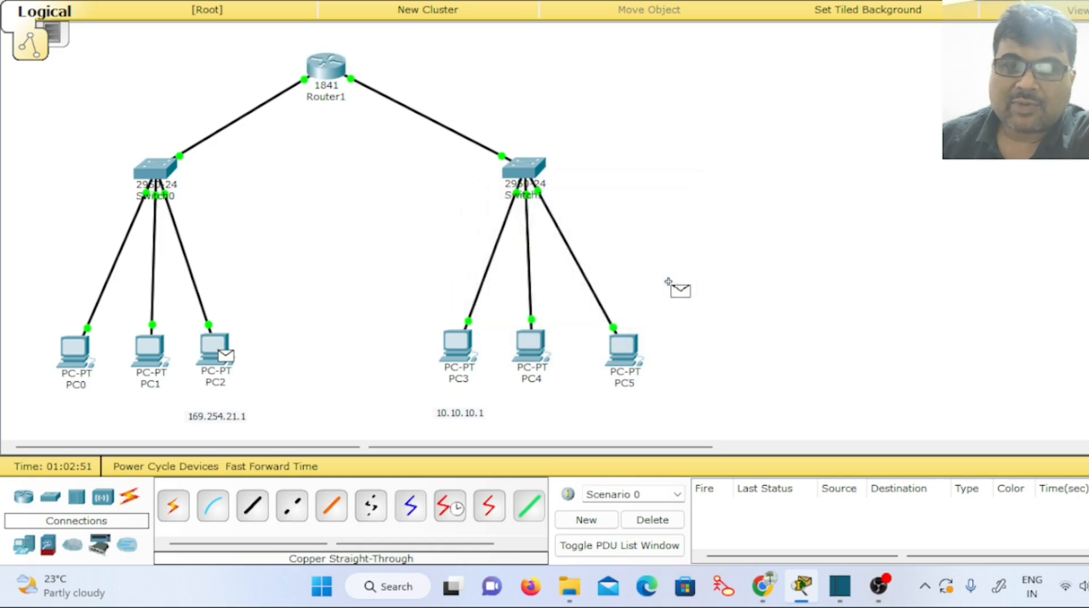
key(Escape)
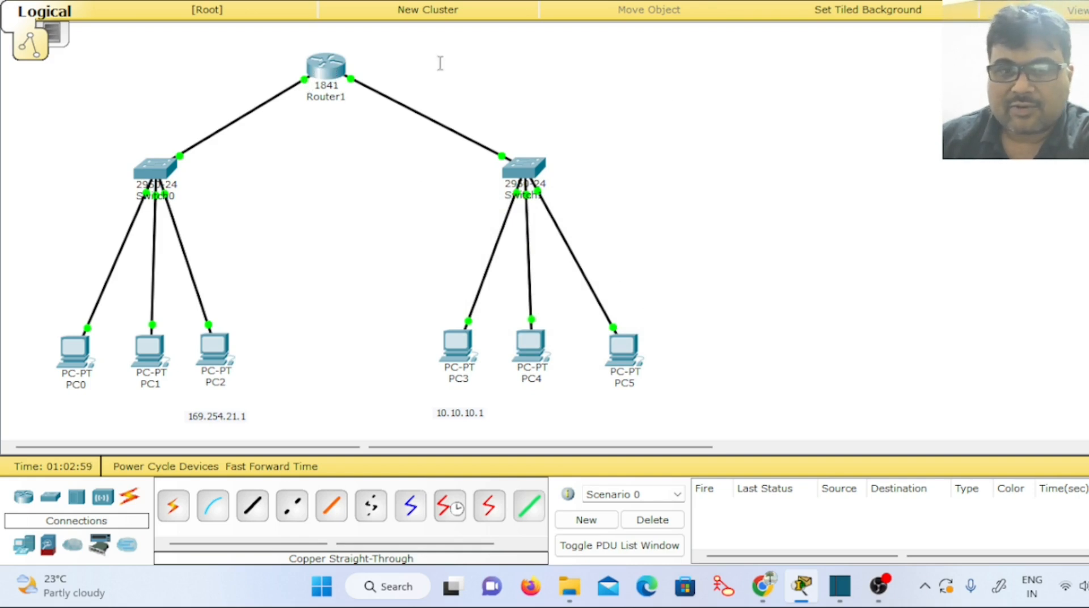
- Place a note reading 10.10.10.0 beside Router1's FastEthernet0/1 port
click(354, 66)
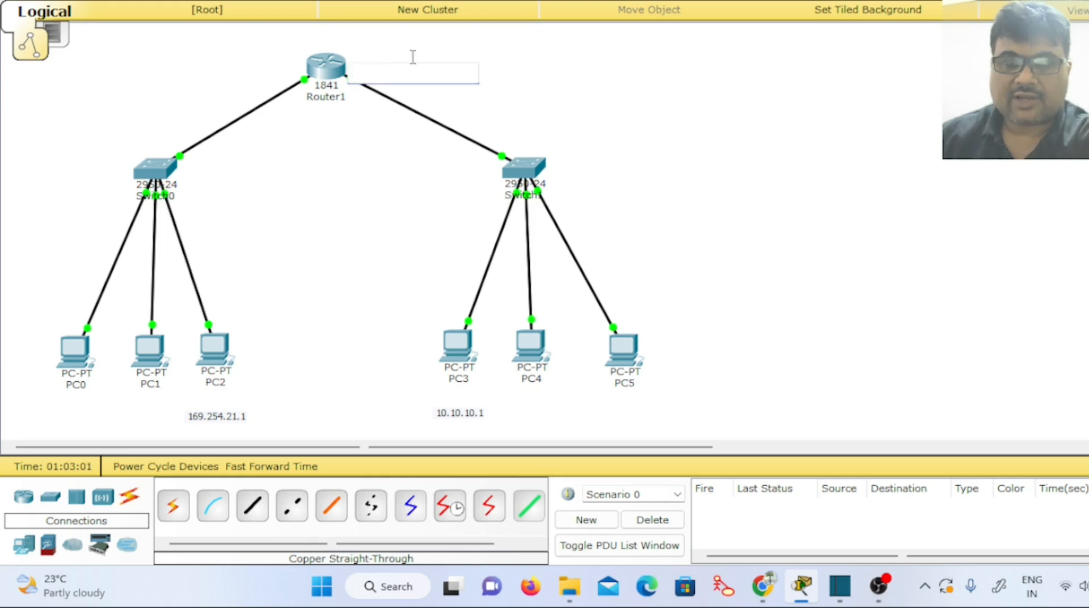
text(10.10.1)
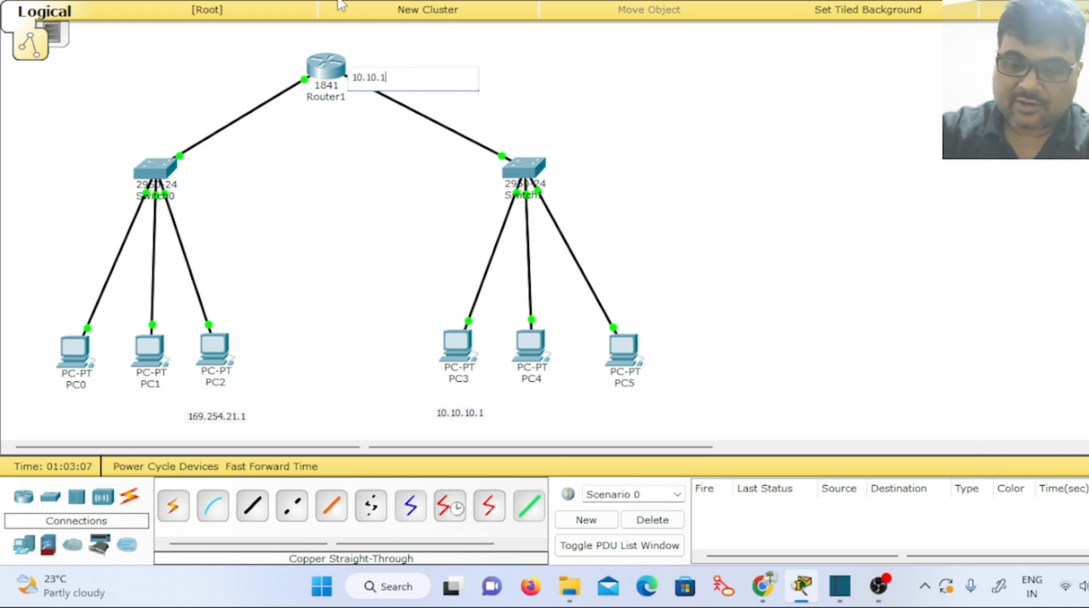
text(0.0)
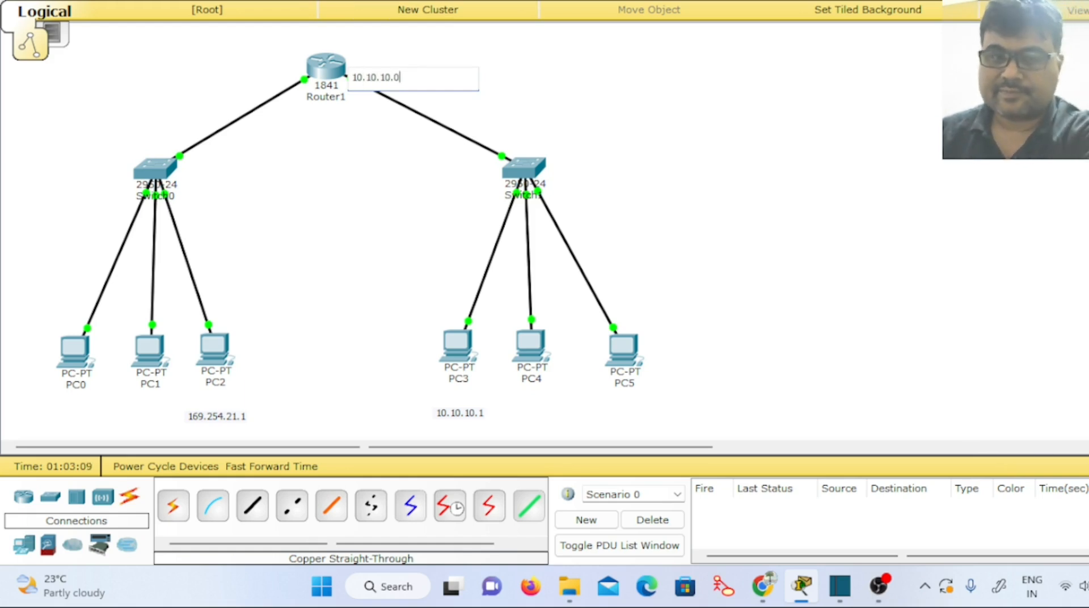
click(636, 122)
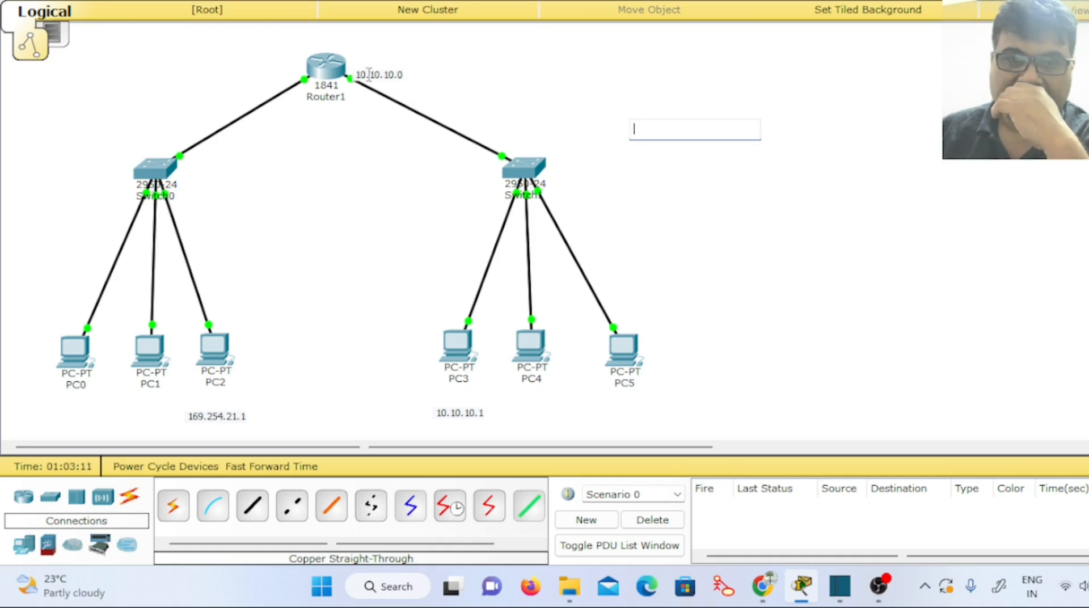
click(221, 70)
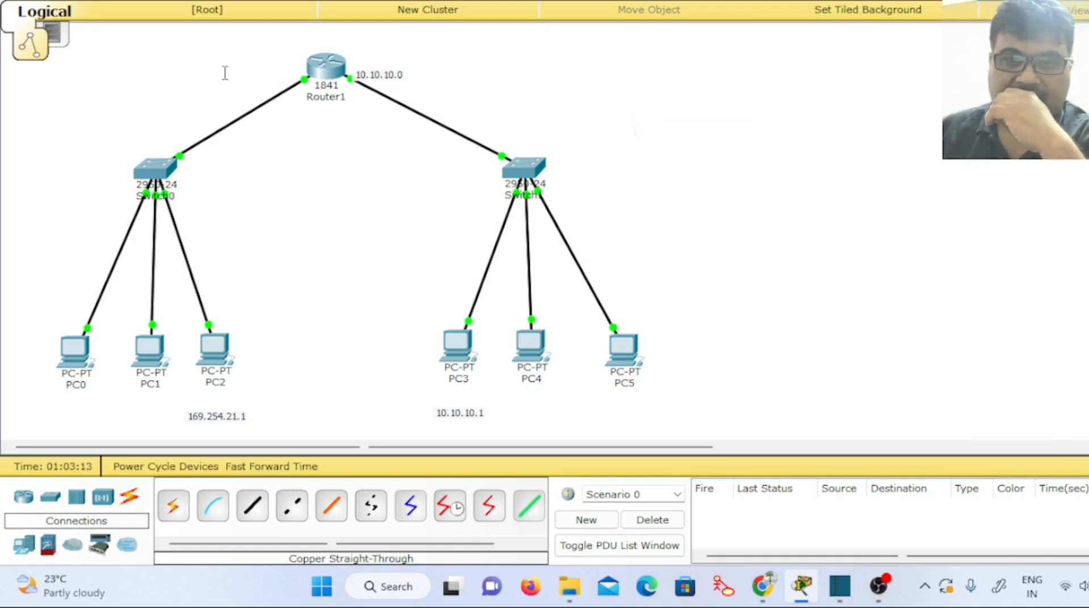
- Place a note reading 169.254.21.0 beside Router1's FastEthernet0/0 port and leave note placement
text(169.254.21.0)
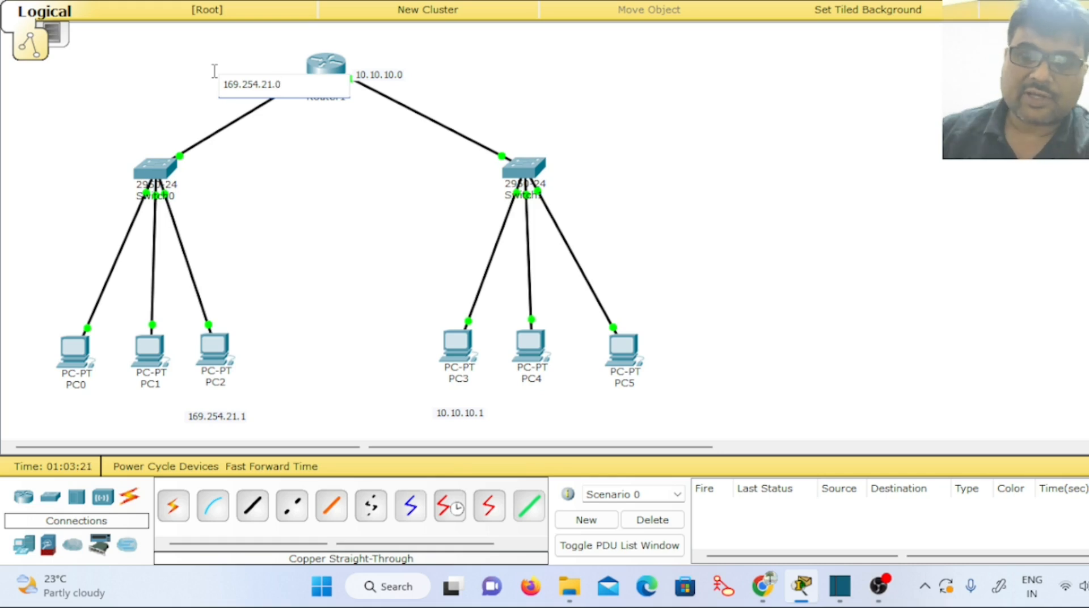
click(662, 114)
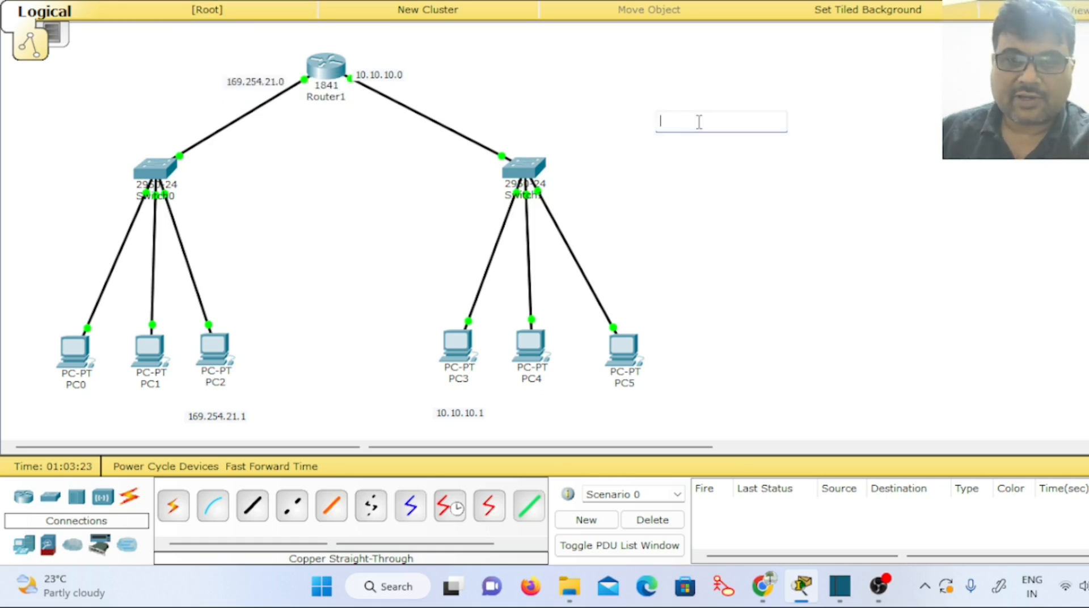
key(Escape)
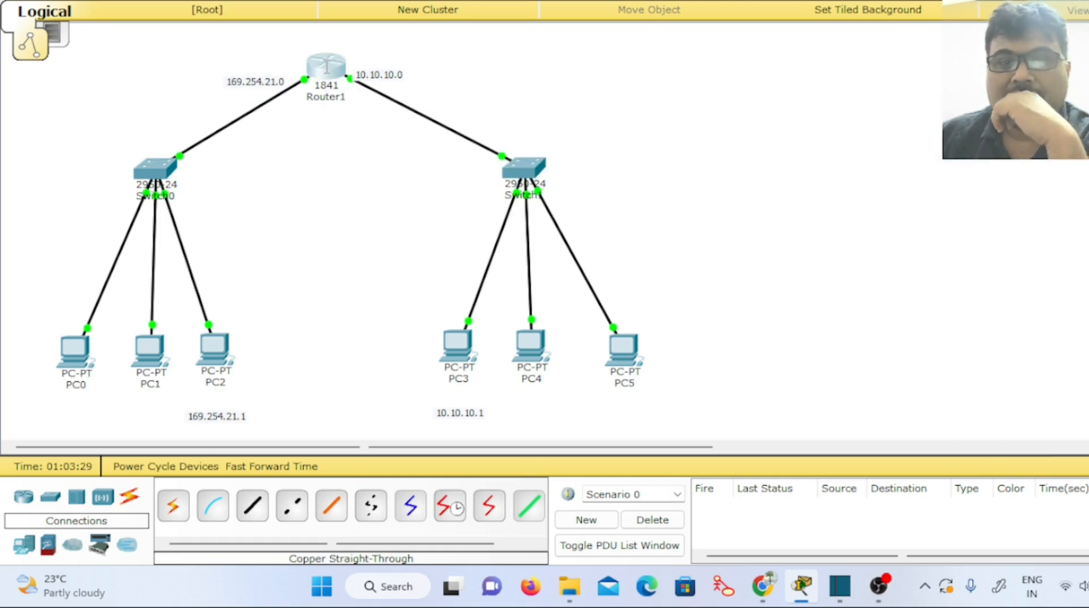
- Give Router1's FastEthernet0/0 interface the IP address 169.254.21.0 with subnet mask 255.255.0.0 and close its settings
click(344, 72)
click(396, 254)
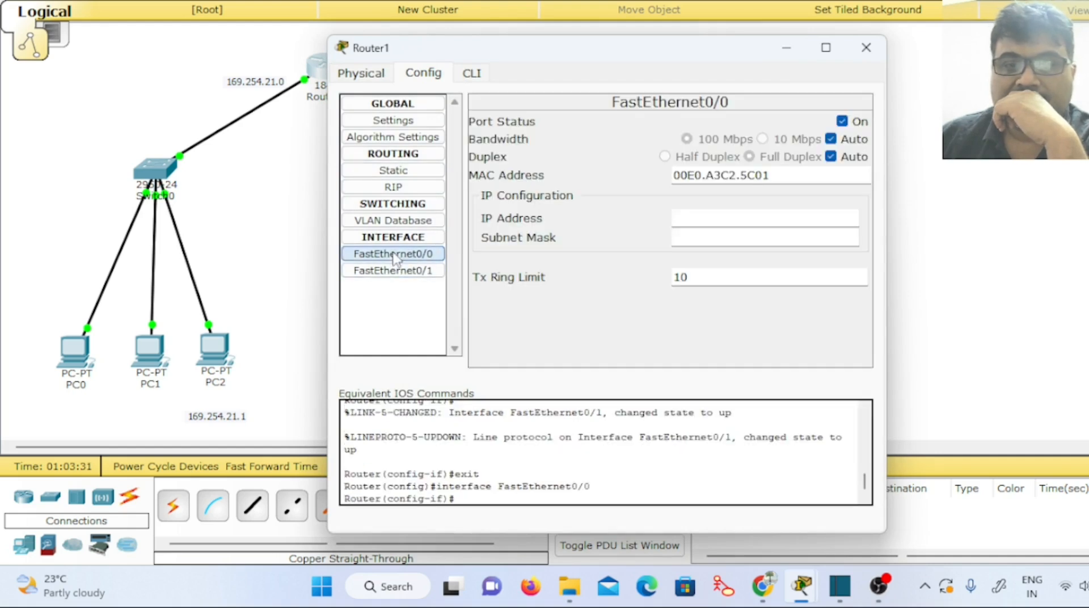
drag(579, 55, 668, 50)
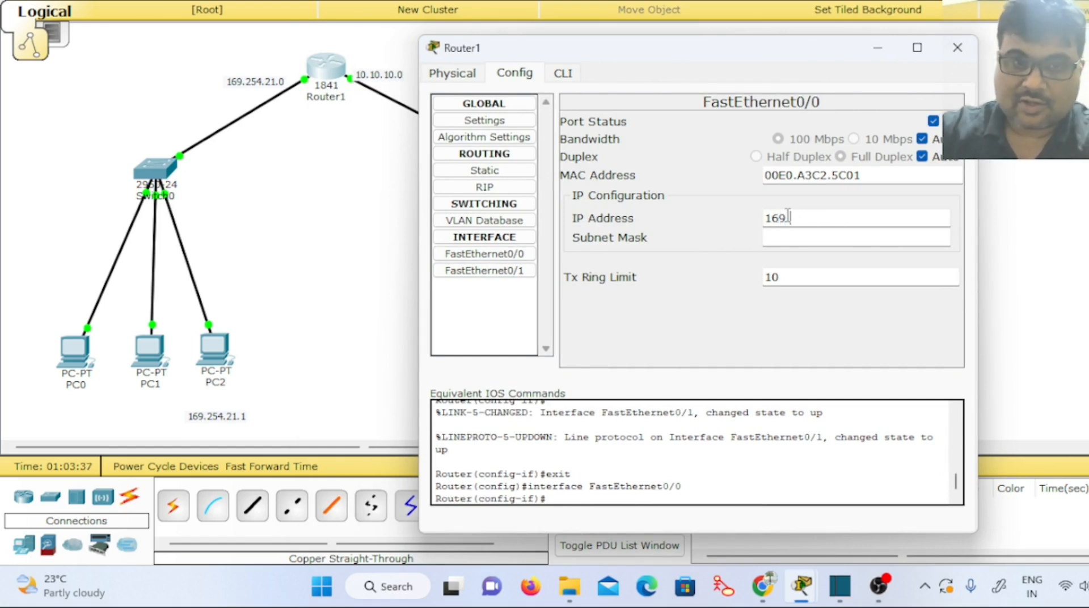
click(788, 215)
text(169.254)
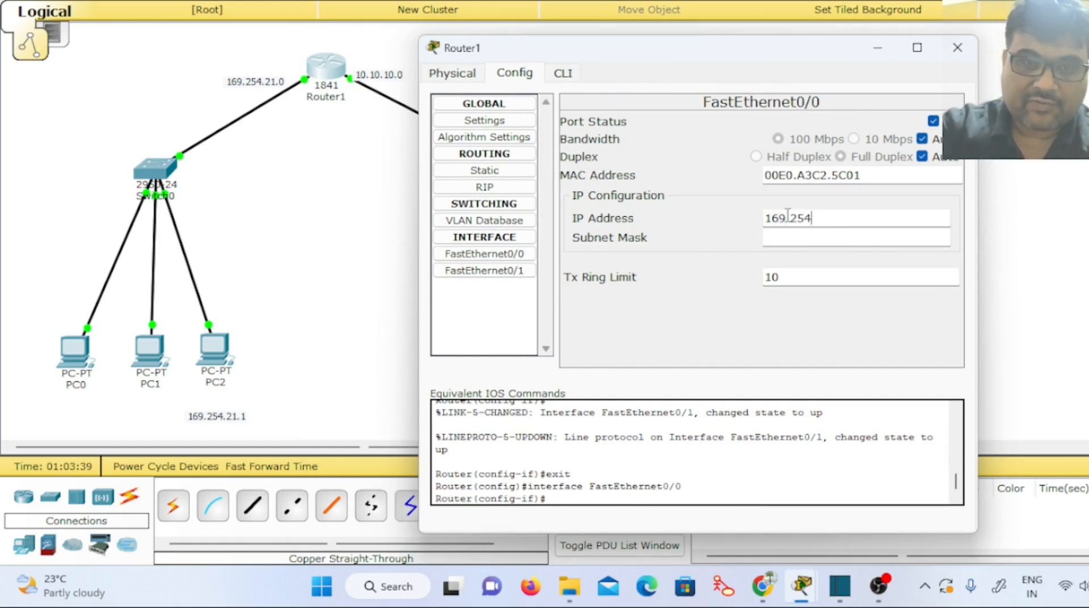
text(.21.0)
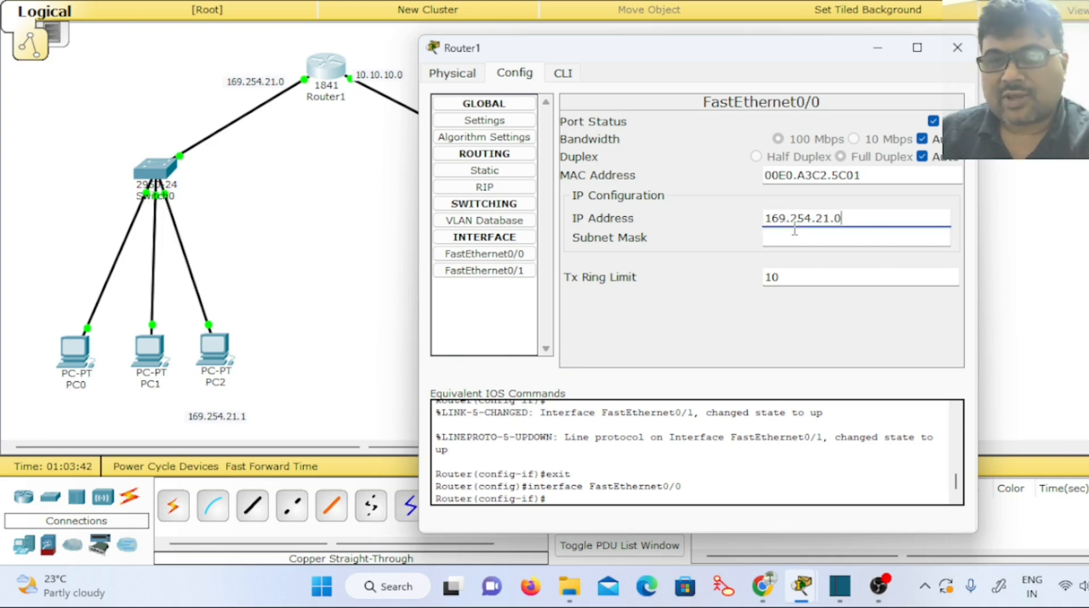
click(793, 236)
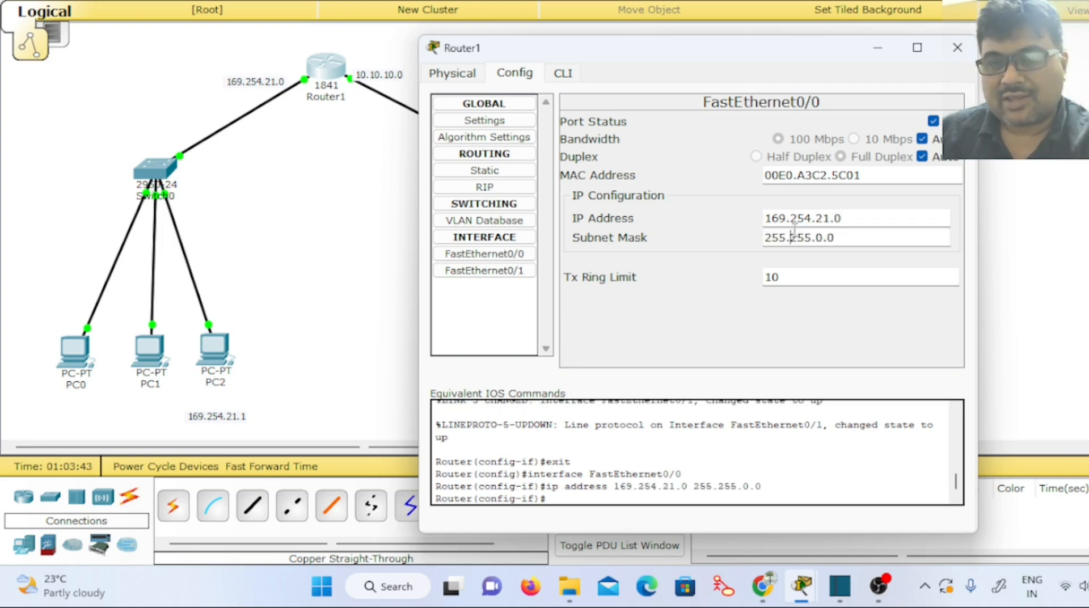
click(956, 47)
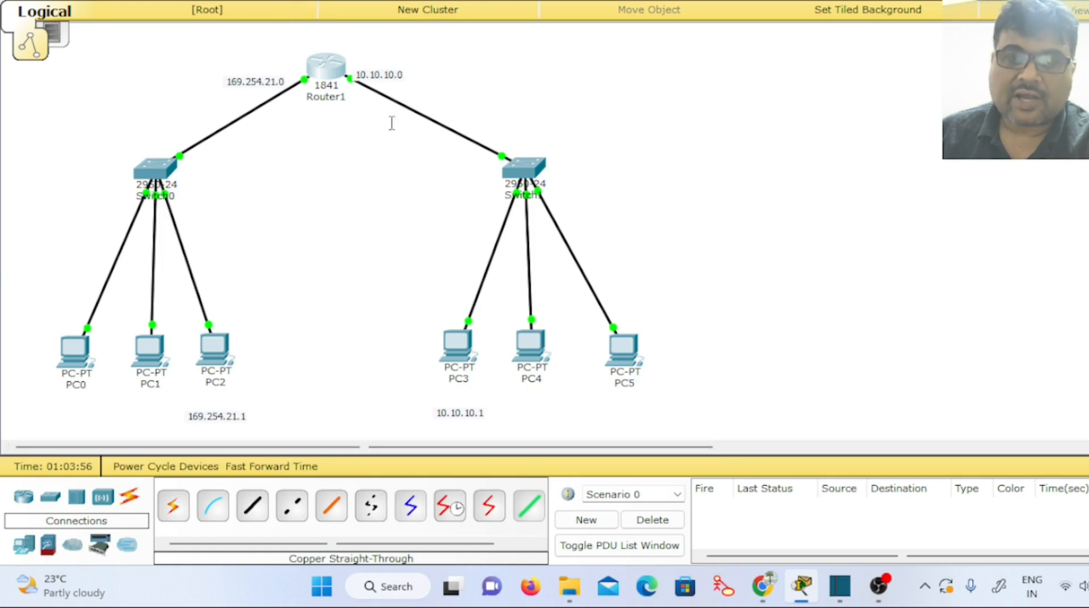
- Assign the IP address 10.10.10.0 with a /8 subnet mask to Router1's FastEthernet0/1 interface and close its settings
click(323, 68)
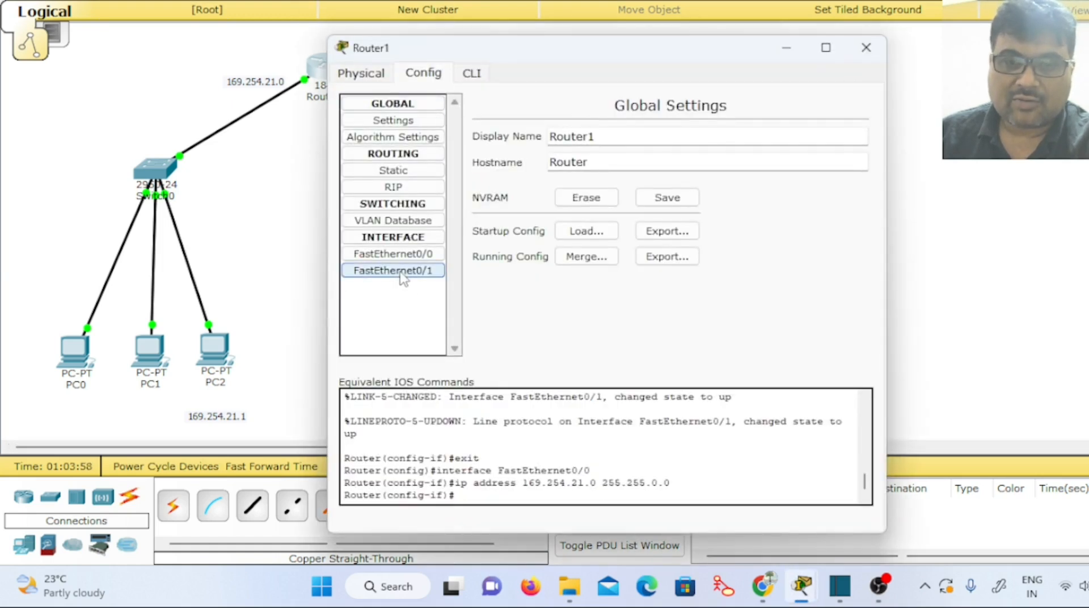
click(400, 271)
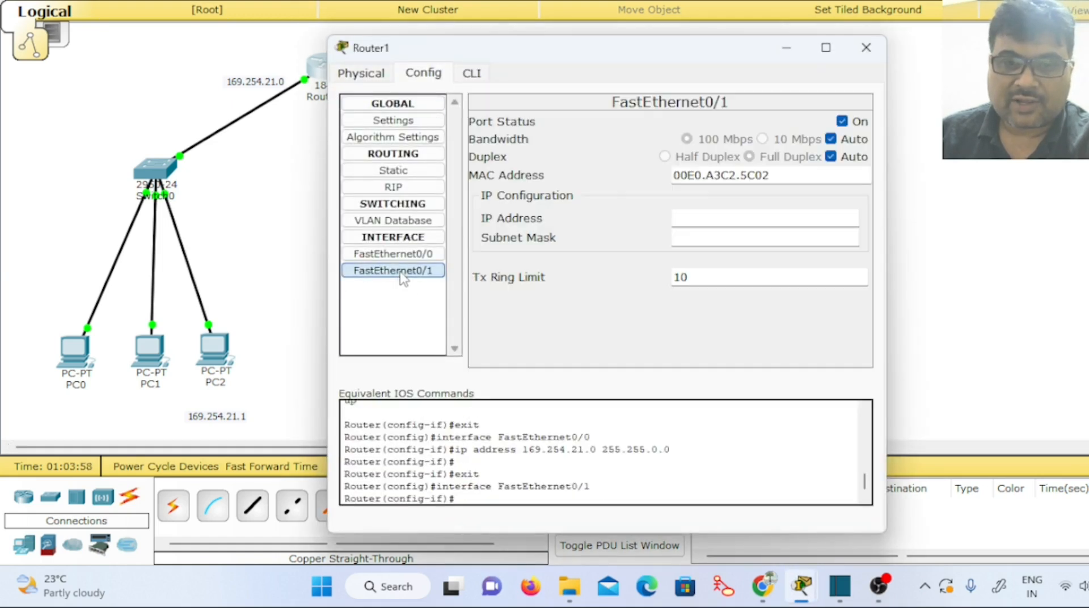
click(687, 237)
click(866, 47)
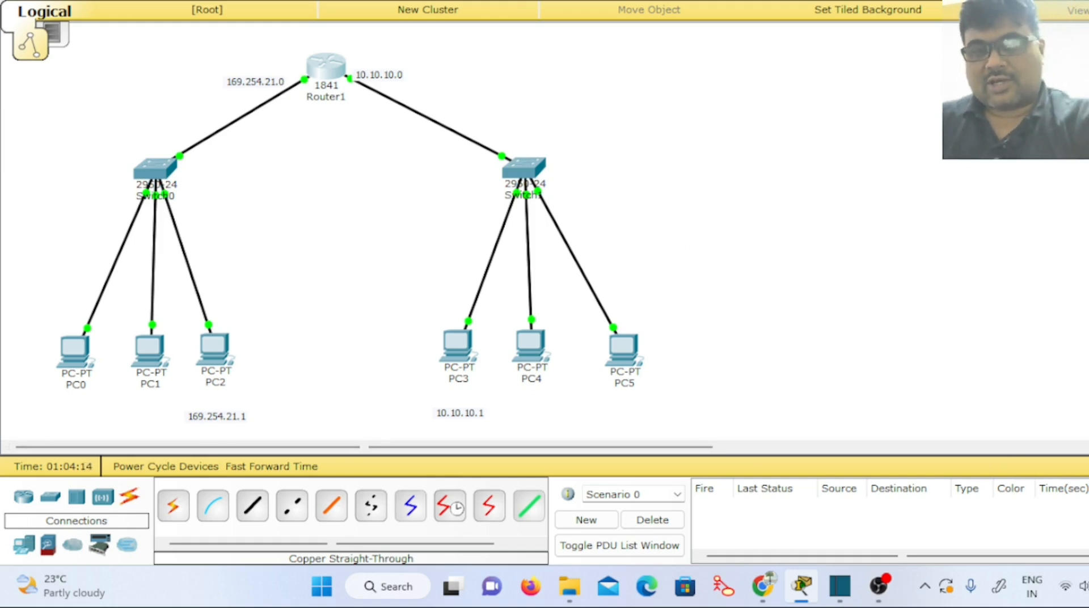
- Send a simple PDU from PC5 to Router1 to test the connection
click(630, 349)
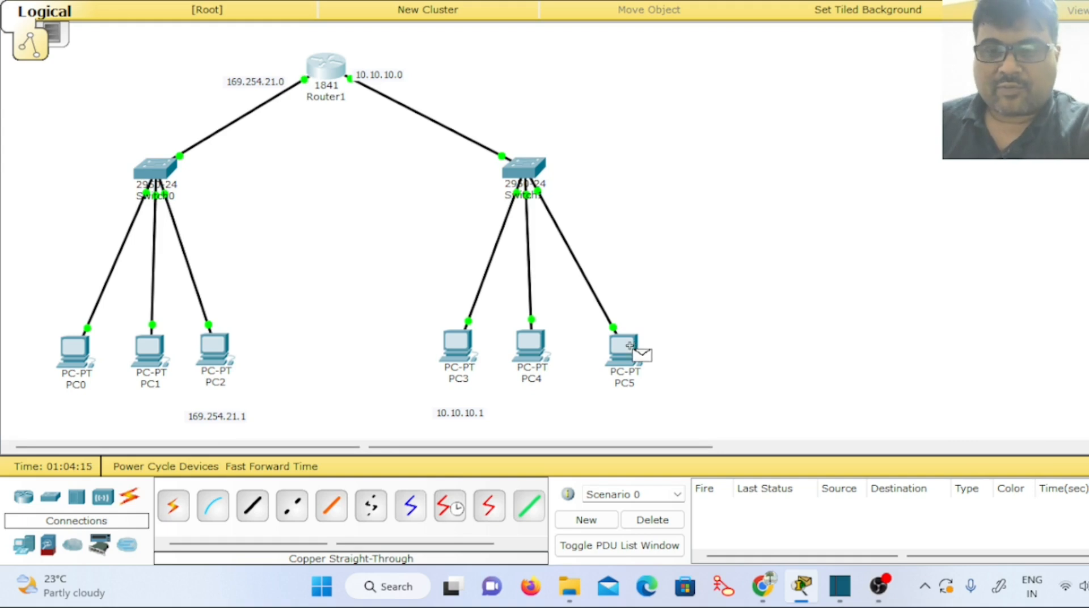
click(332, 72)
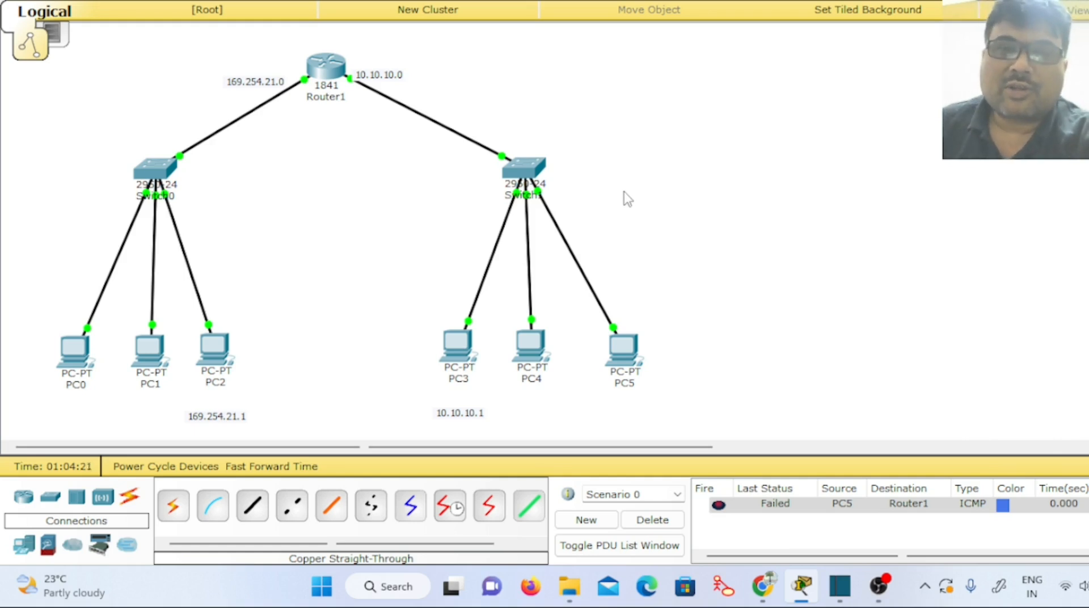
- Check the default gateway configured on PC5, PC4 and PC3, closing each device's settings
mouse_move(634, 366)
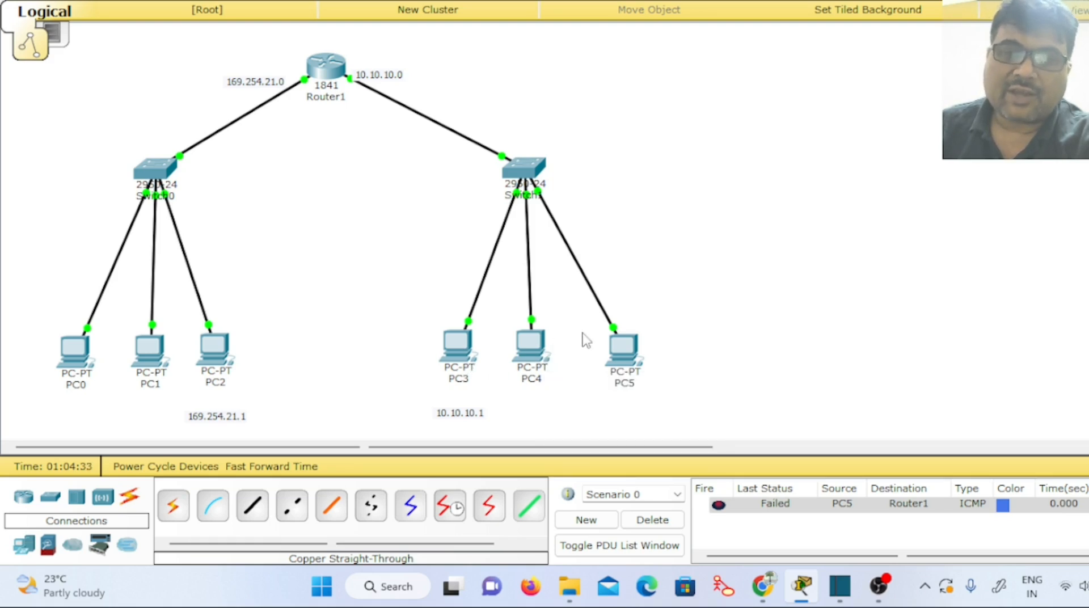
click(624, 358)
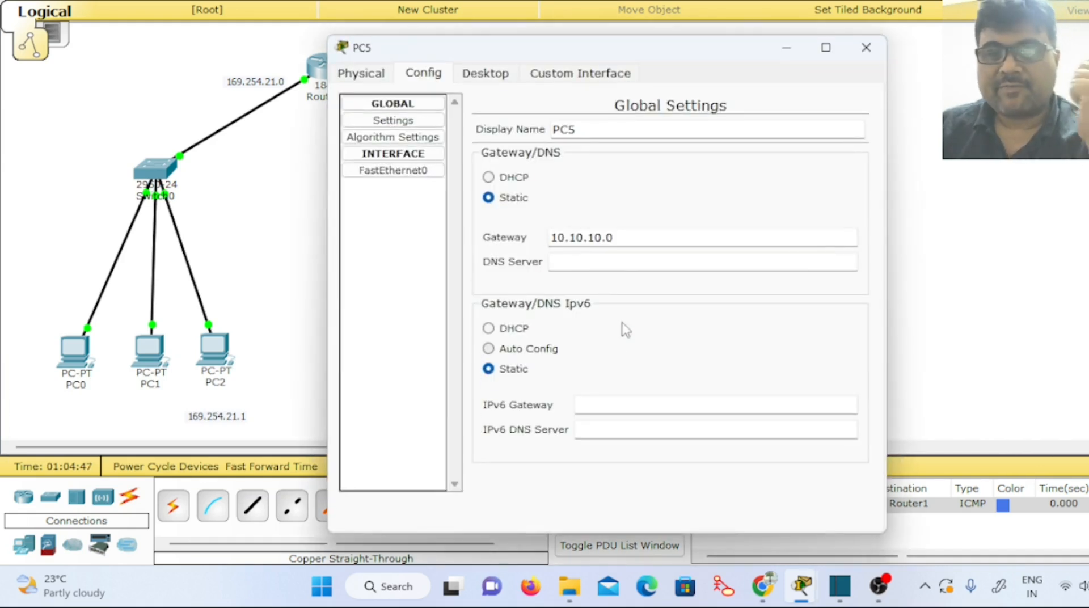
drag(550, 51, 758, 50)
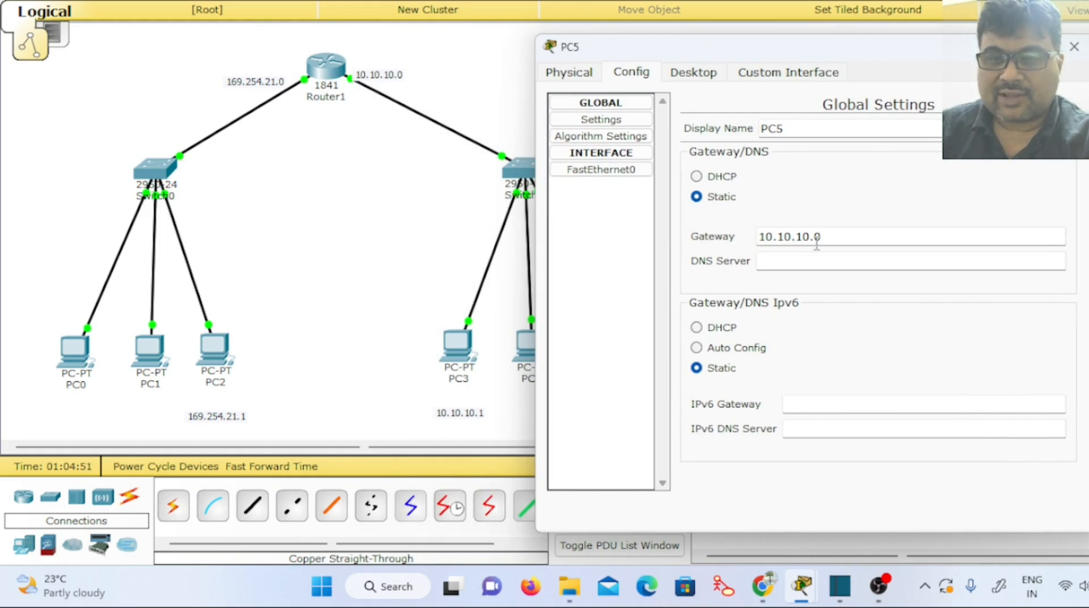
drag(851, 237, 729, 229)
click(1076, 50)
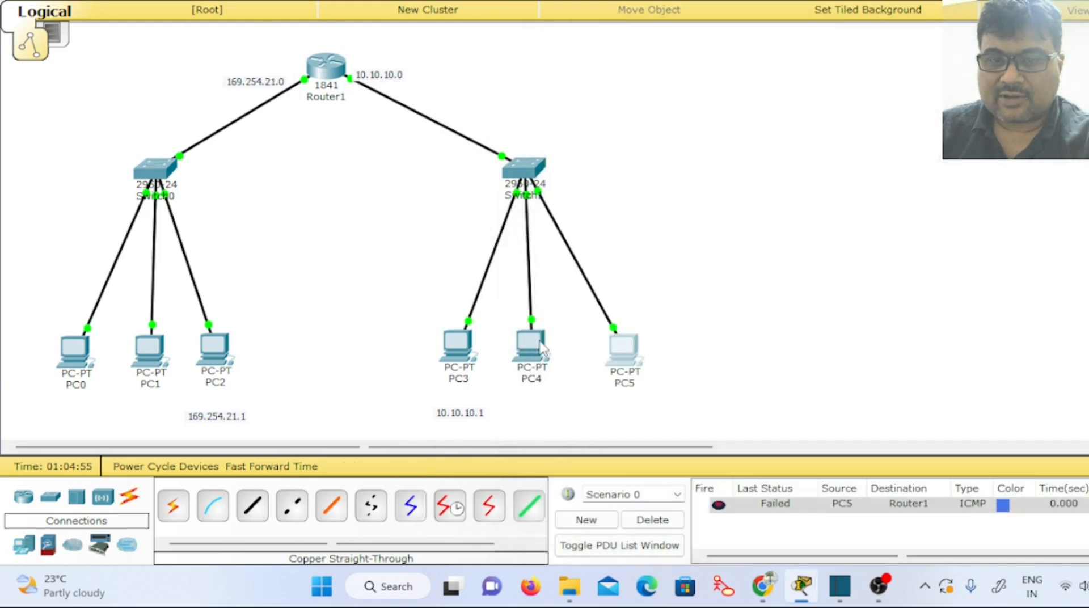
click(539, 349)
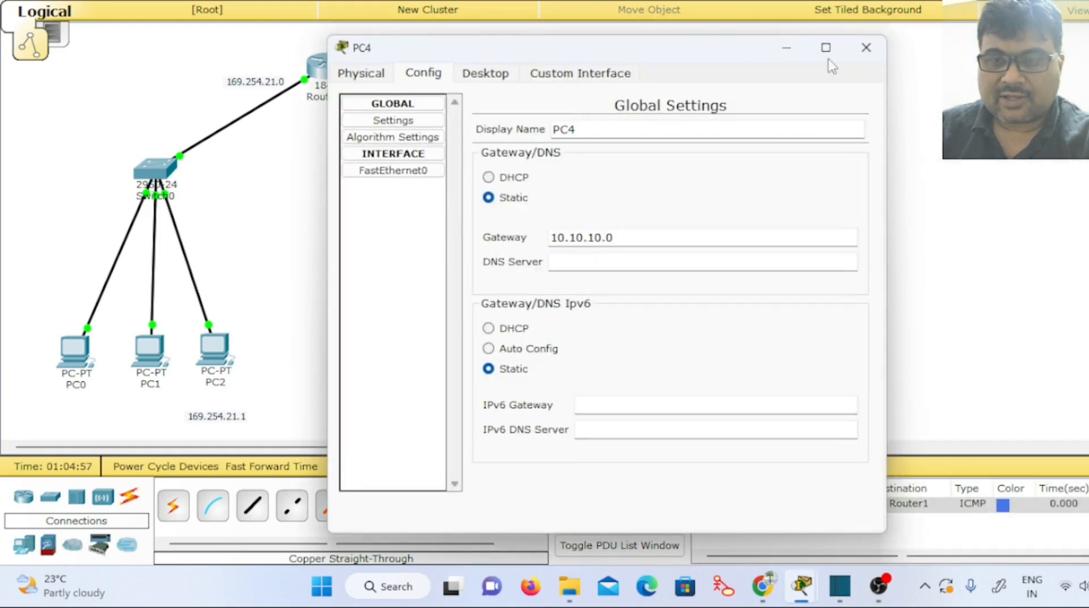
click(866, 47)
click(451, 343)
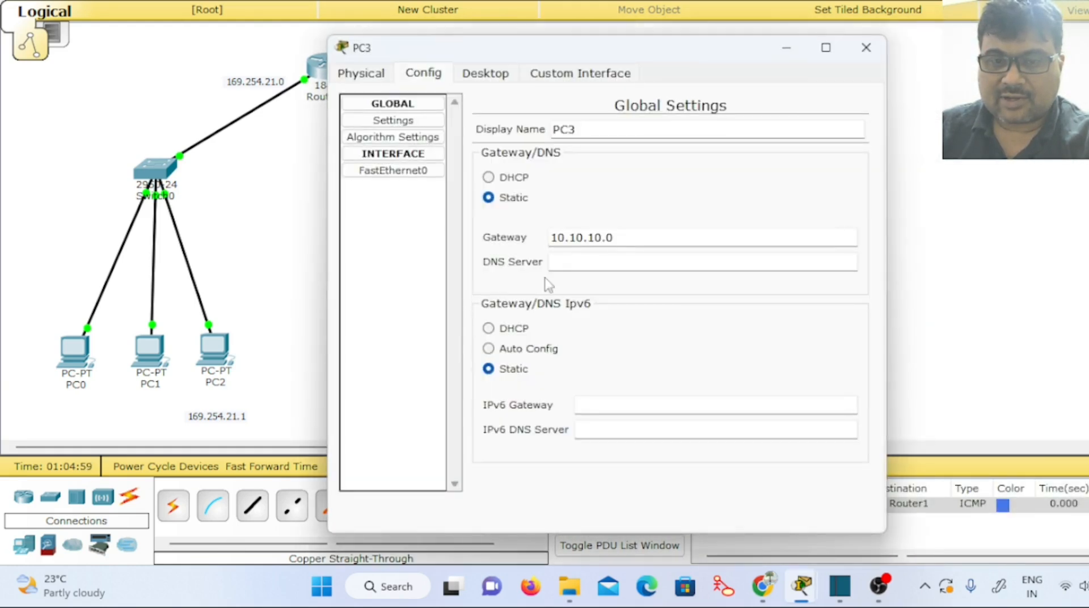
click(866, 47)
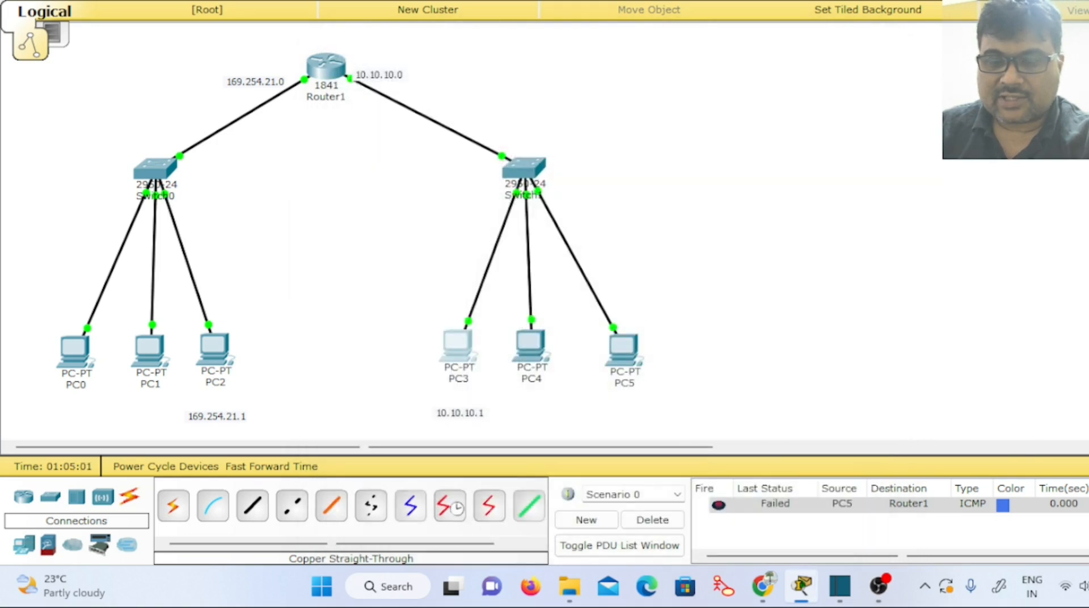
- Send another simple PDU from PC5 to Router1 and one from Router1 to PC4
click(624, 350)
click(323, 69)
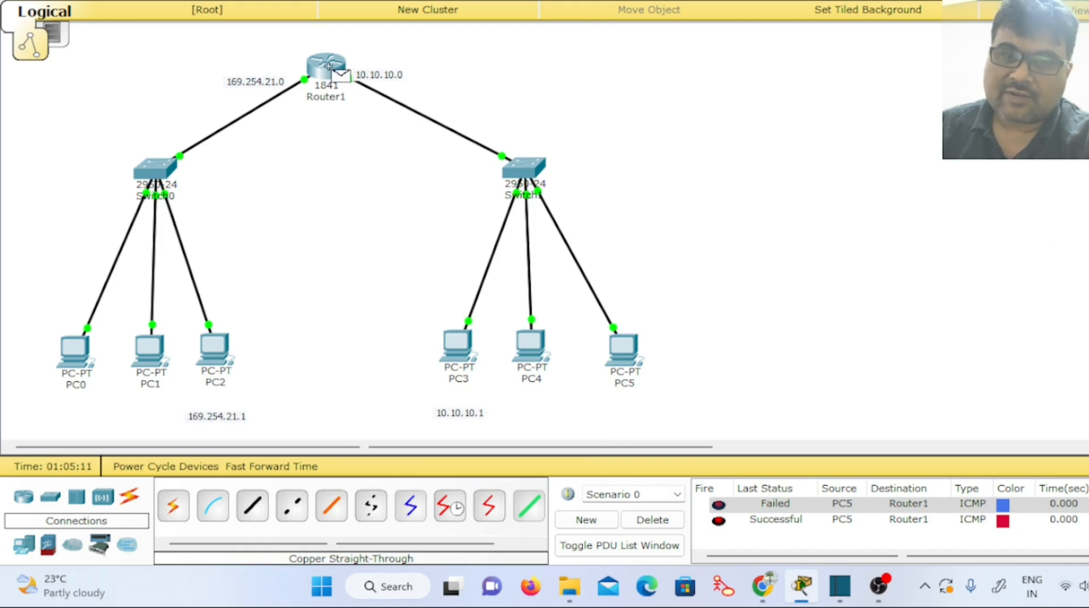
mouse_move(329, 66)
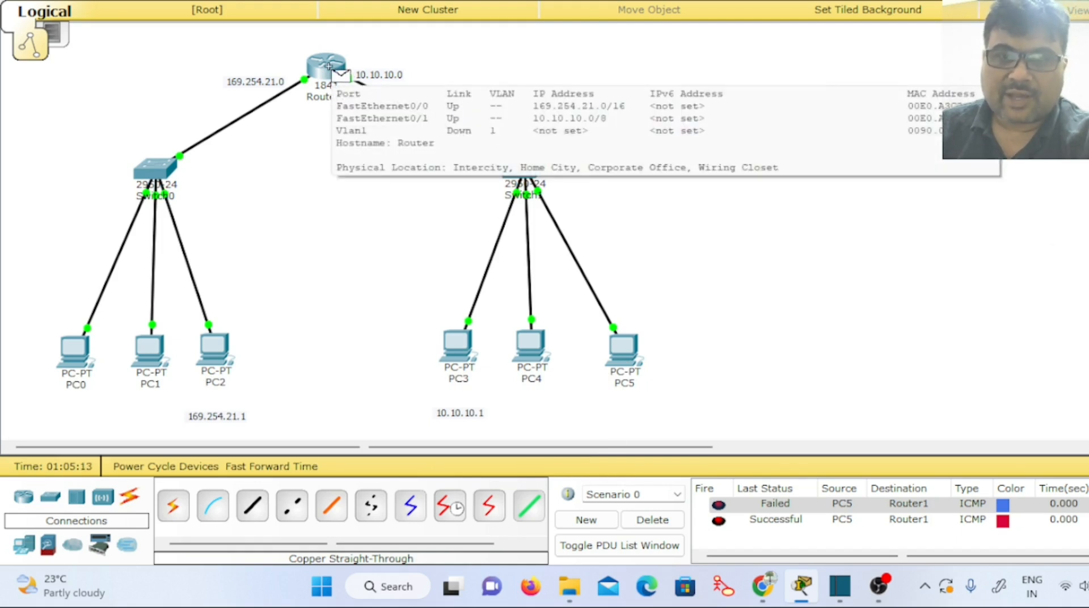
click(329, 66)
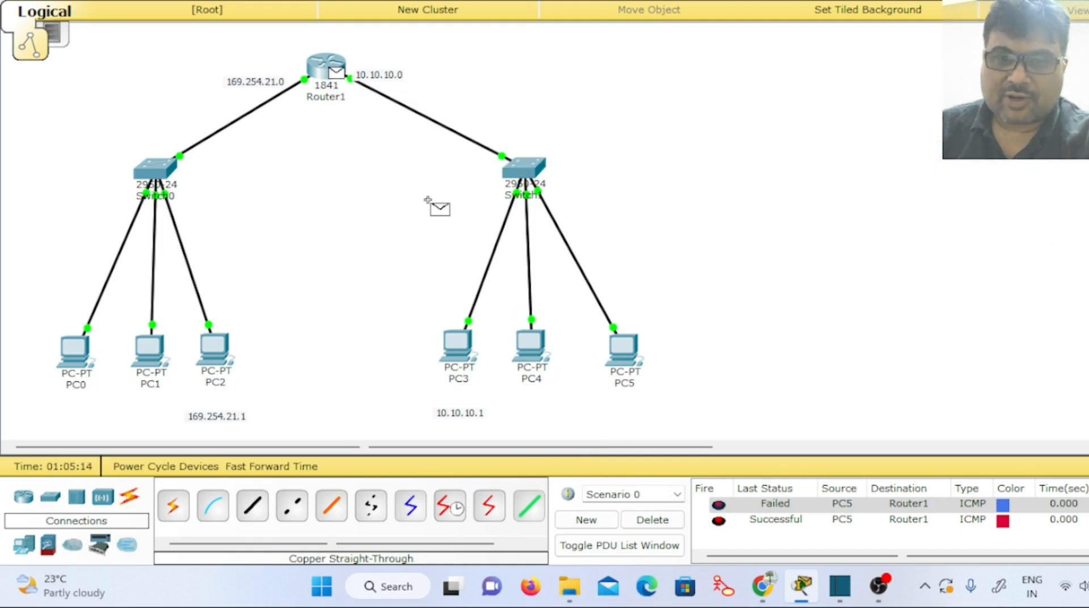
click(529, 353)
- Delete the scenario's PDU entries and resend a simple PDU from Router1 to PC4
scroll(849, 451, right, 1)
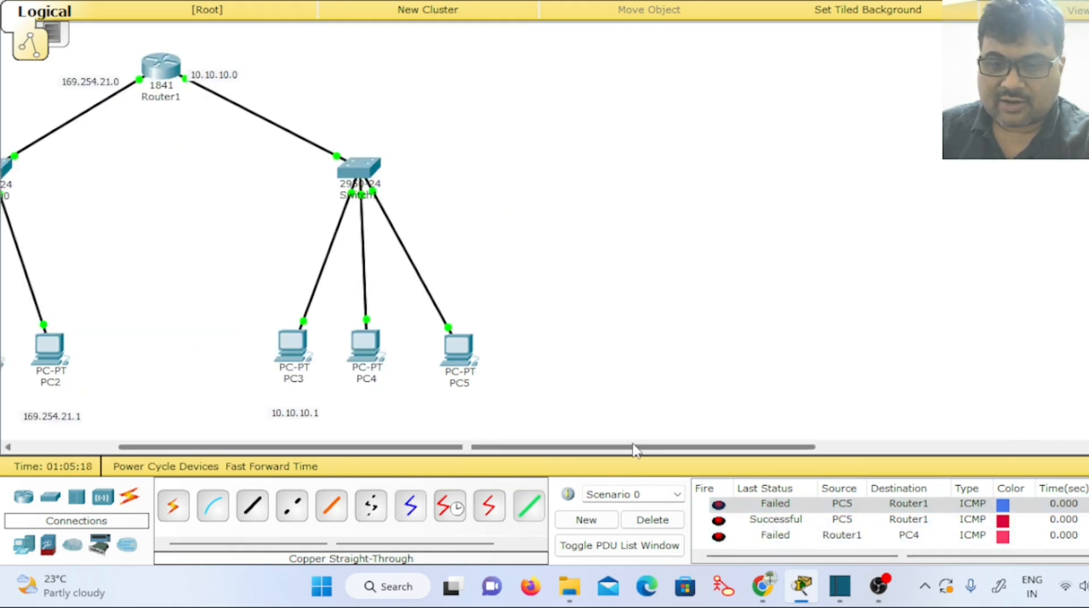
drag(639, 448, 374, 448)
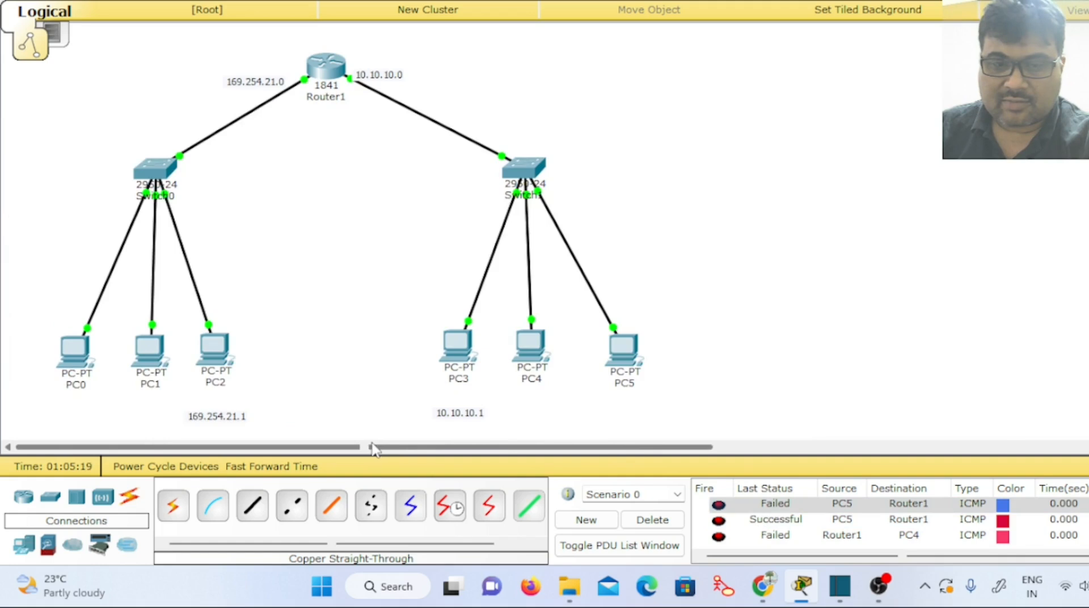
click(652, 519)
click(339, 72)
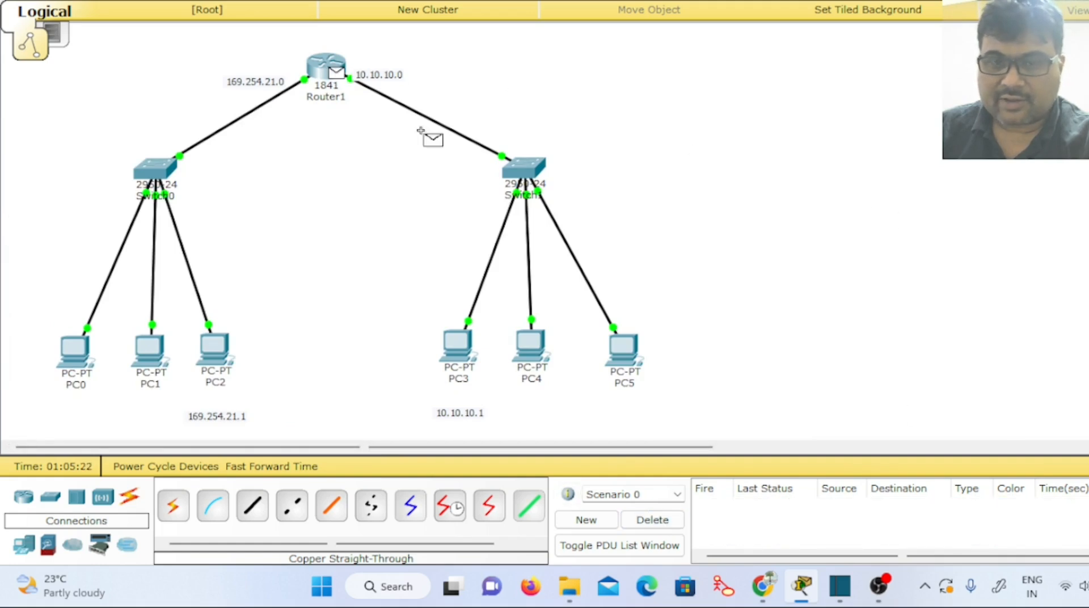
click(533, 353)
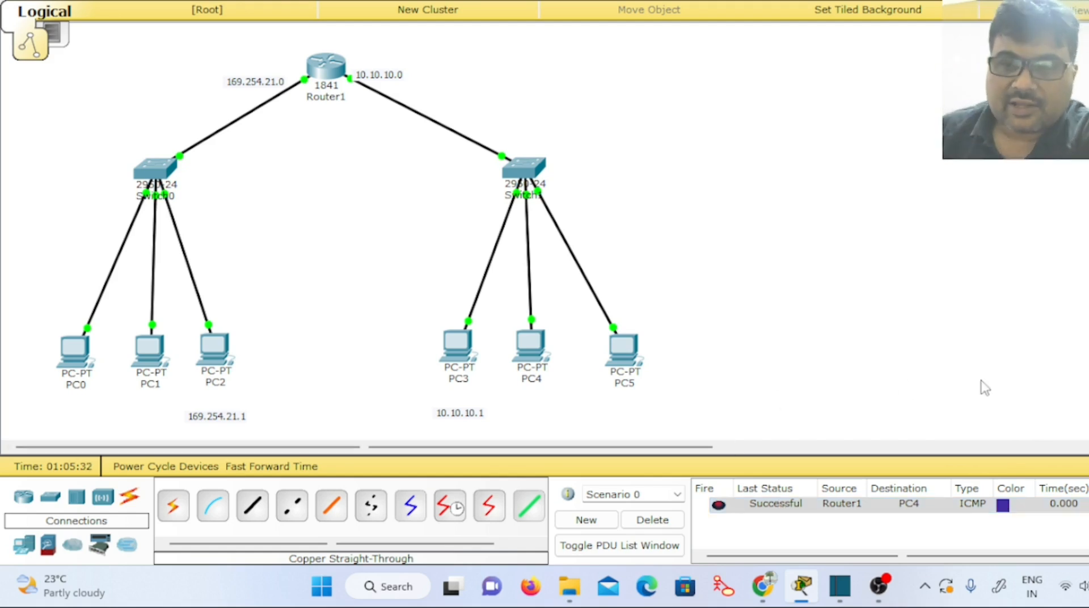
- Check the default gateway configured on PC2
click(207, 346)
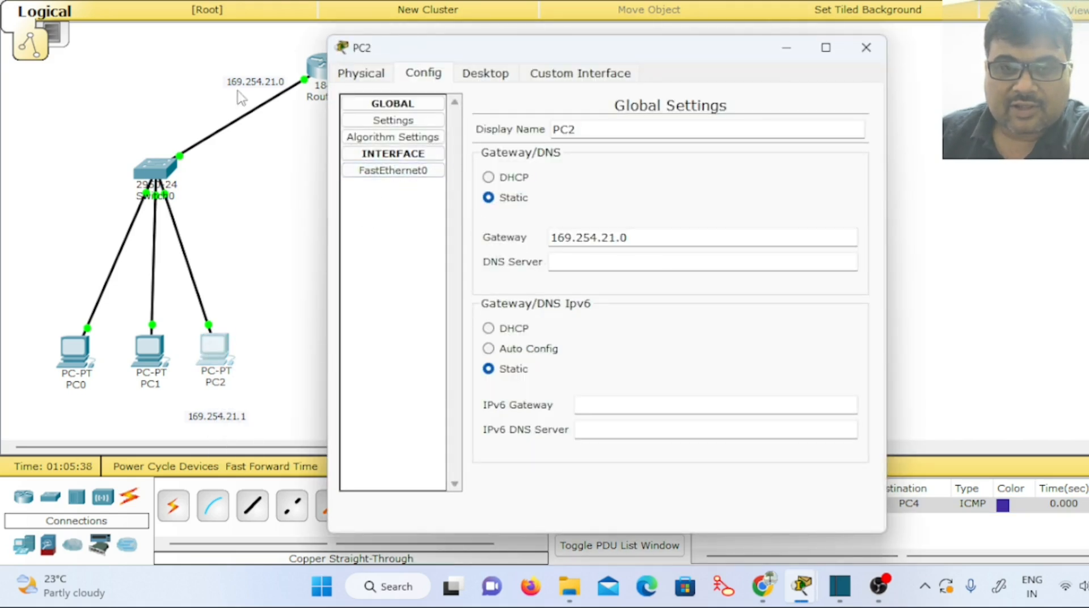
click(866, 48)
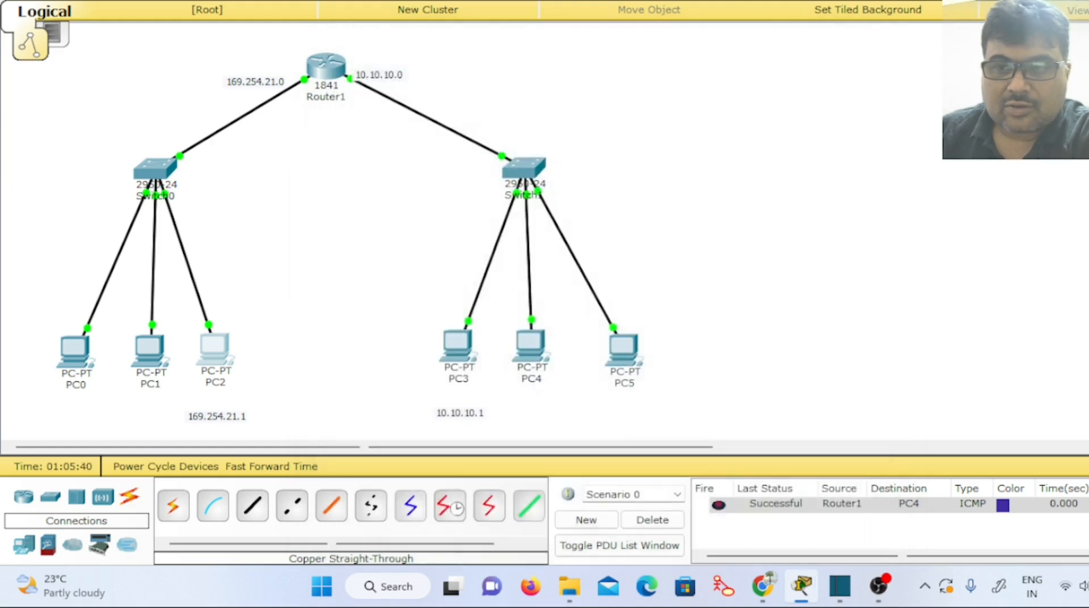
- Clear the scenario's PDU entries and send a simple PDU from PC3 to PC2 twice
click(647, 519)
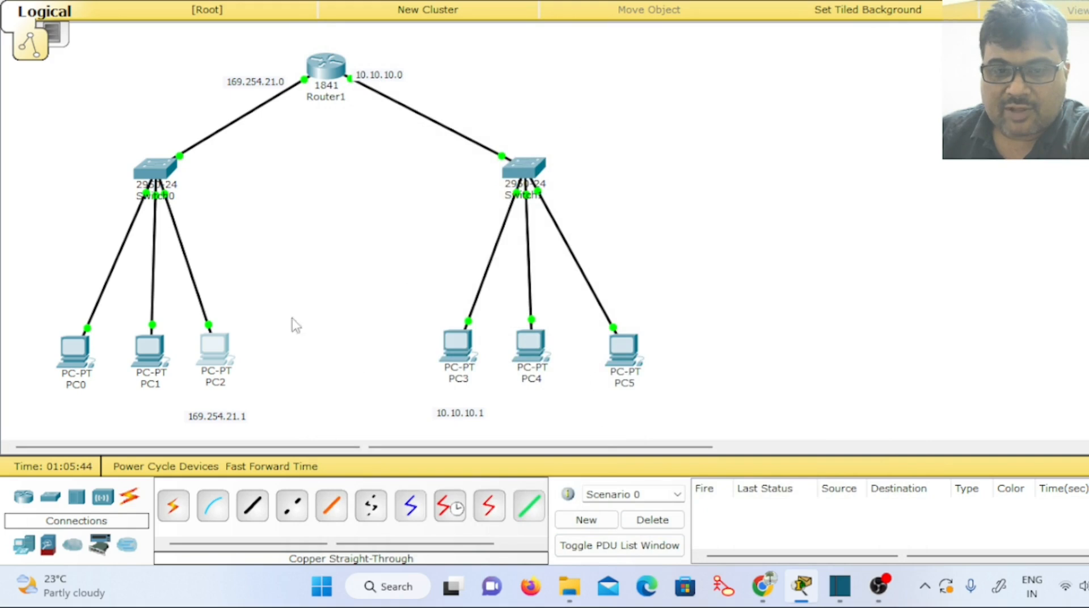
click(1087, 306)
click(454, 345)
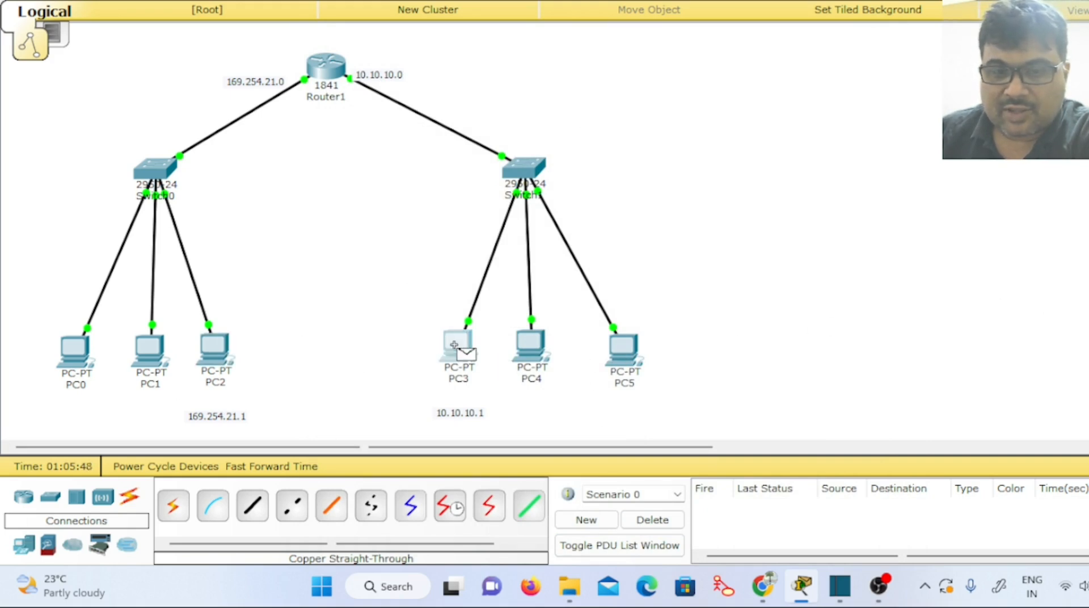
click(218, 348)
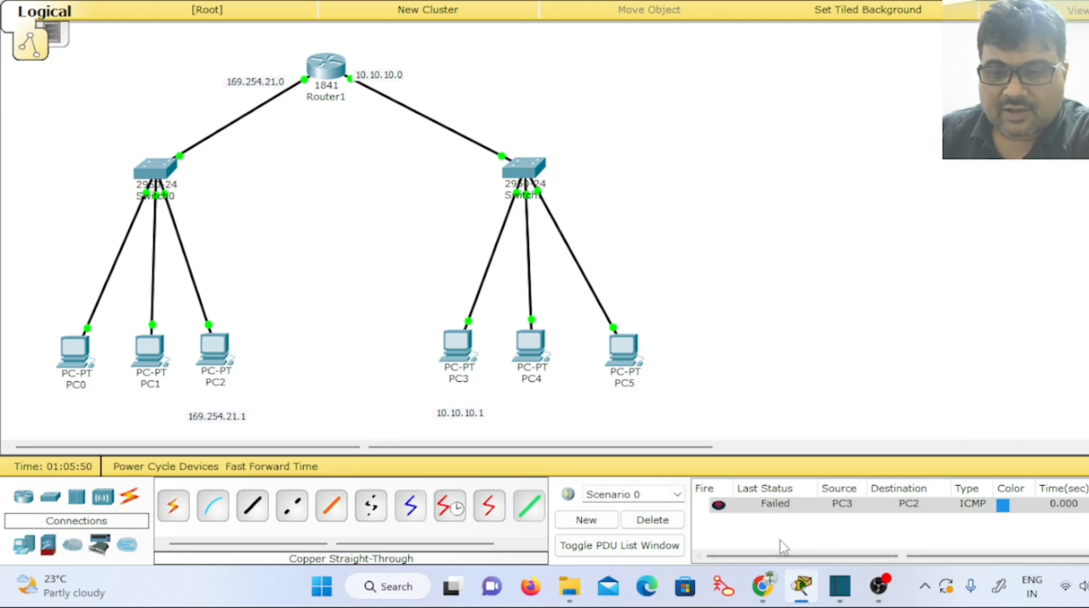
click(454, 345)
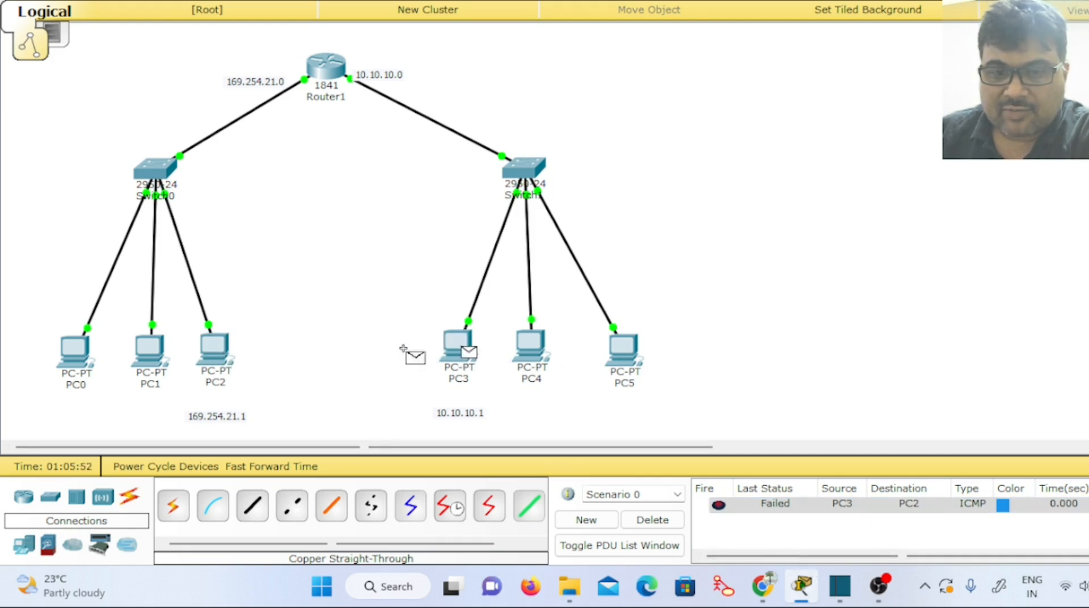
click(216, 350)
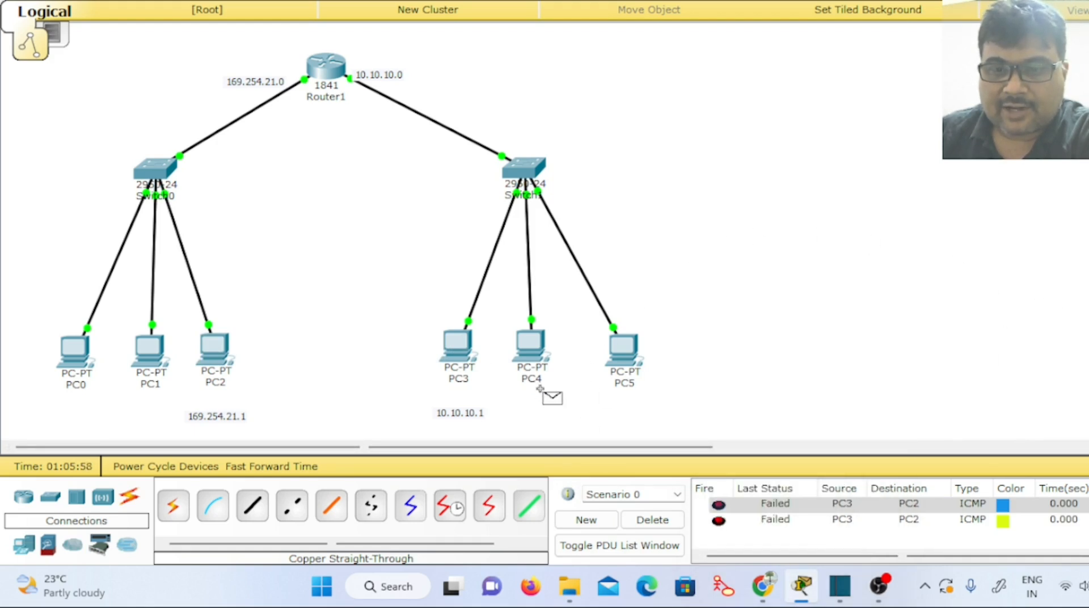
- Send a simple PDU from PC5 to PC1, then clear the scenario's PDU entries
click(622, 351)
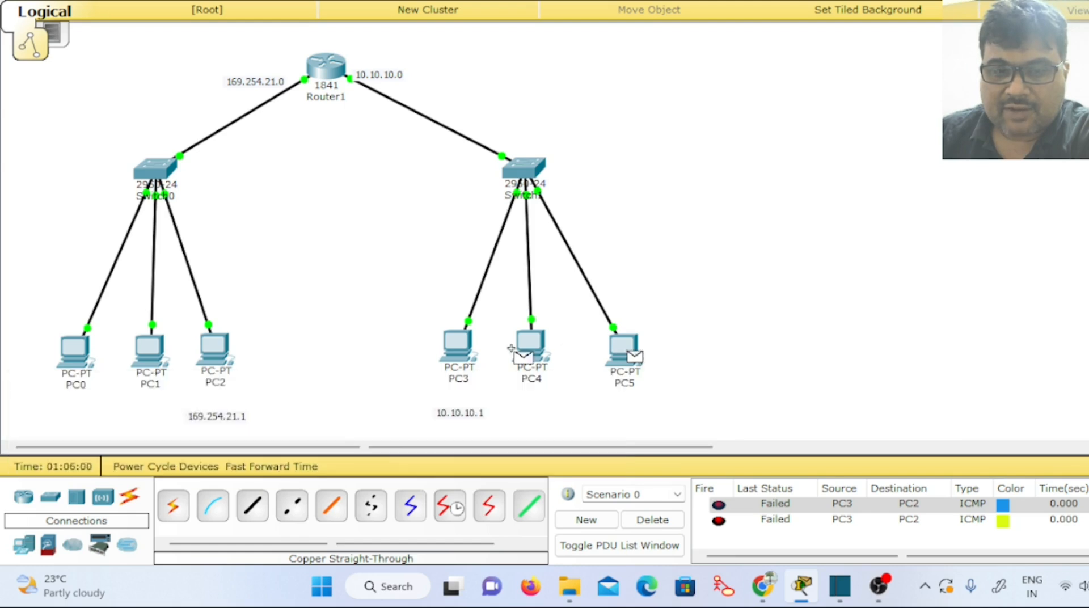
click(158, 352)
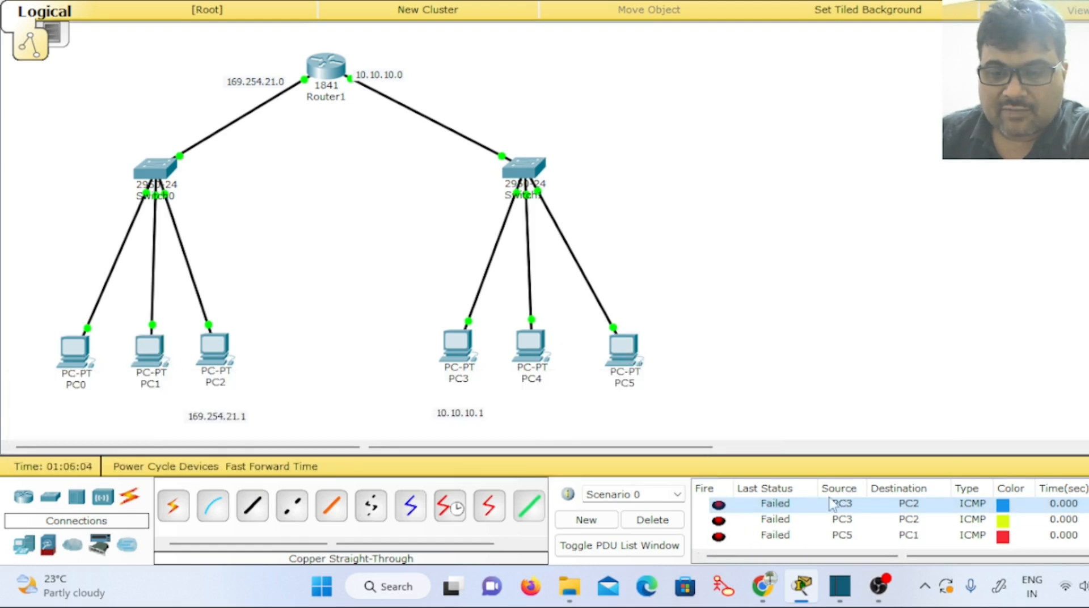
click(632, 519)
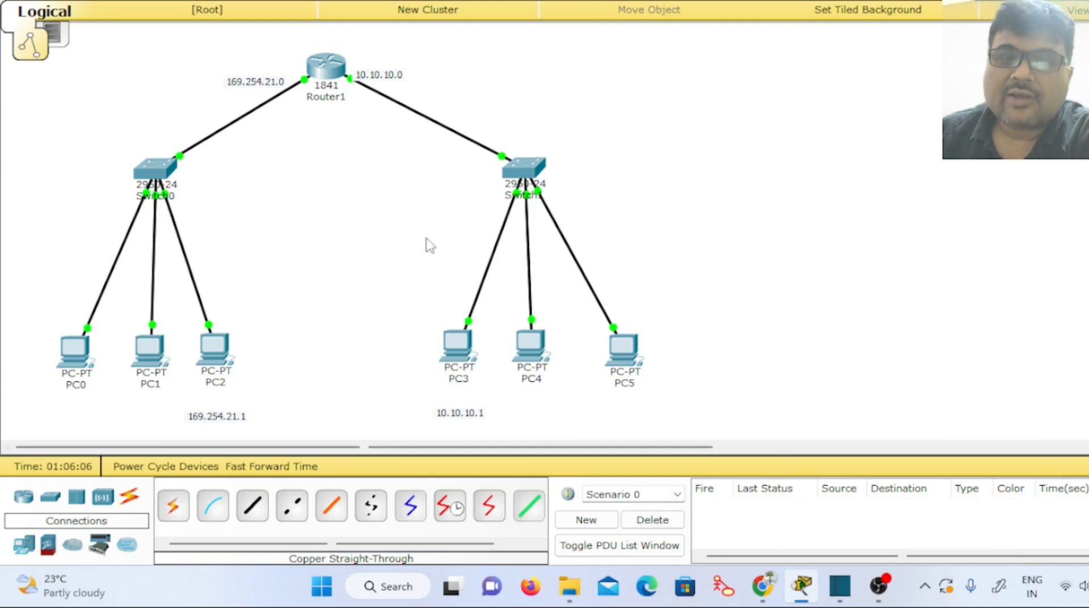
- Check the IP address and subnet mask of Router1's FastEthernet0/0 and FastEthernet0/1 interfaces
click(324, 67)
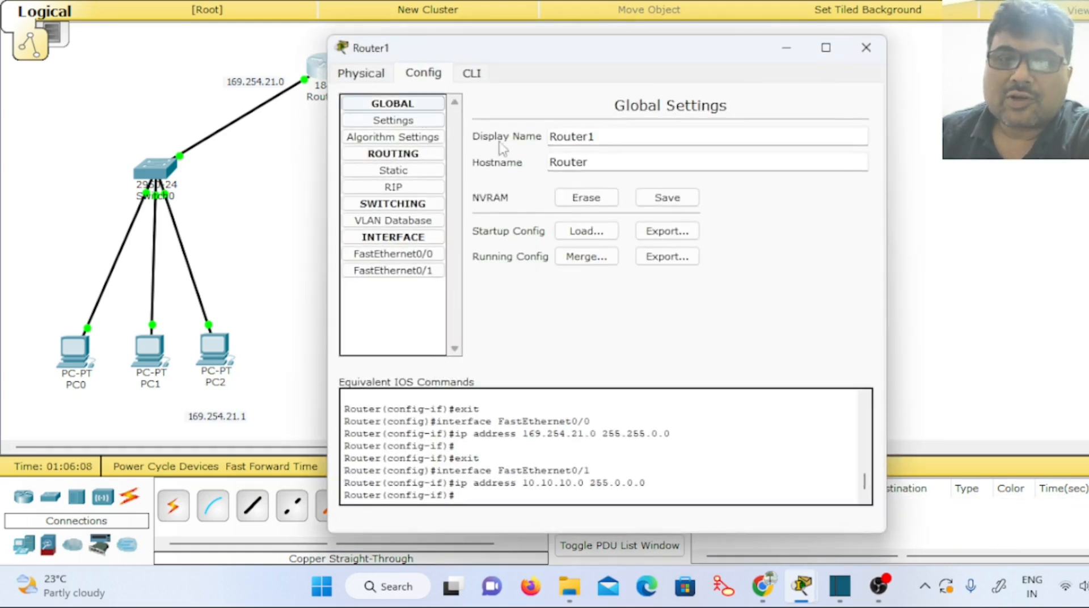
click(420, 258)
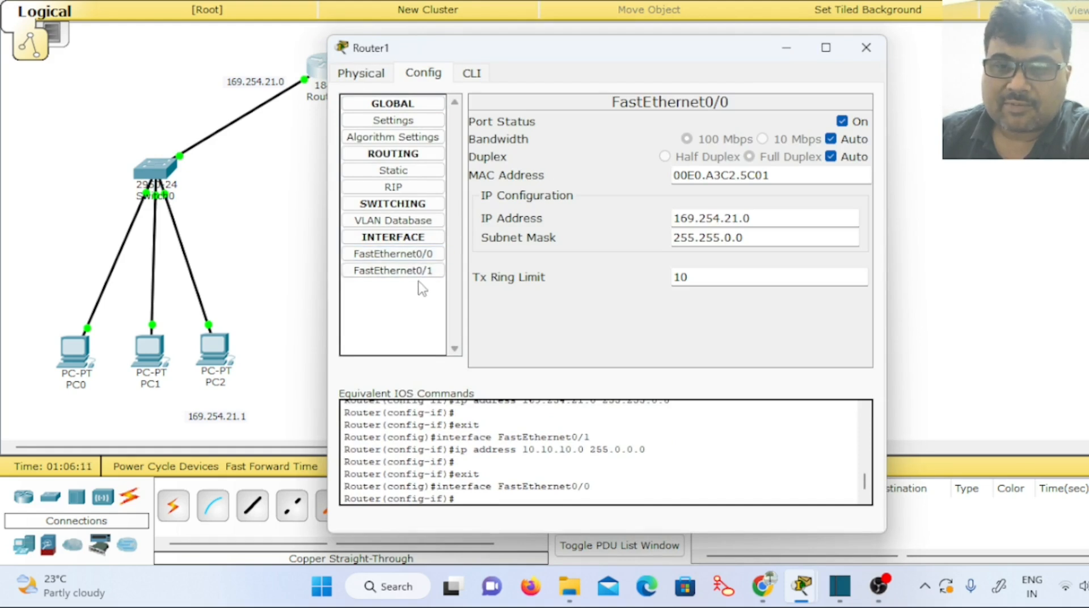
click(425, 271)
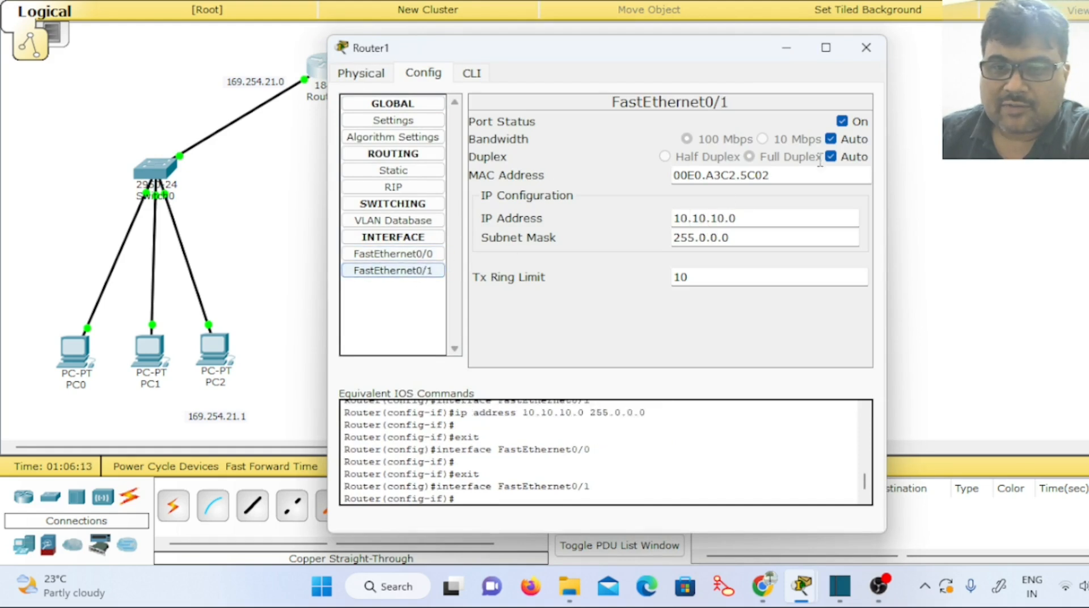
click(866, 48)
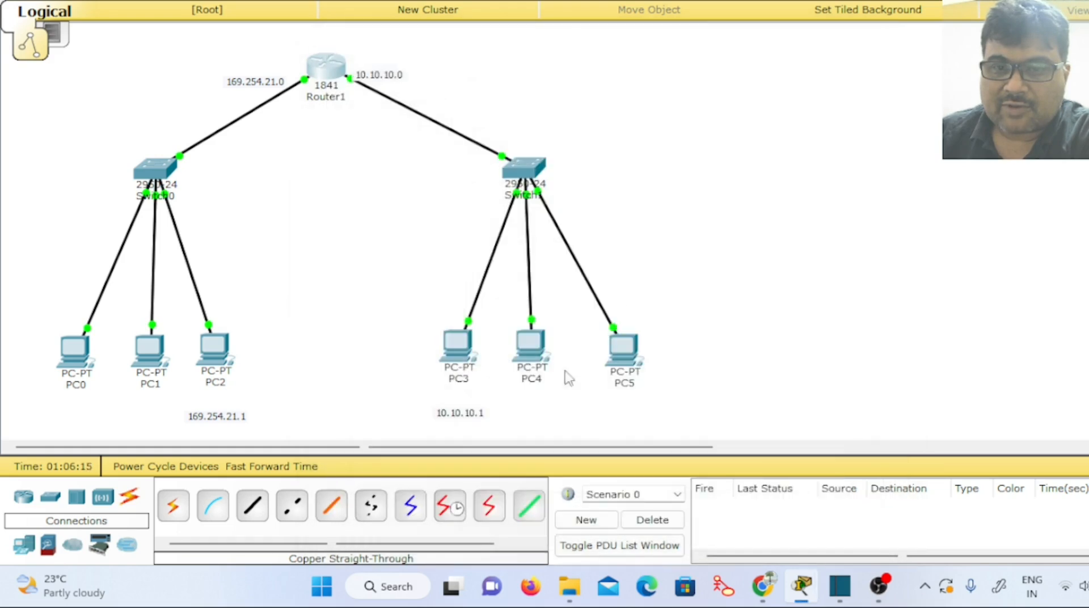
- Check the IP configuration of PC3's FastEthernet0 interface
click(458, 349)
click(376, 173)
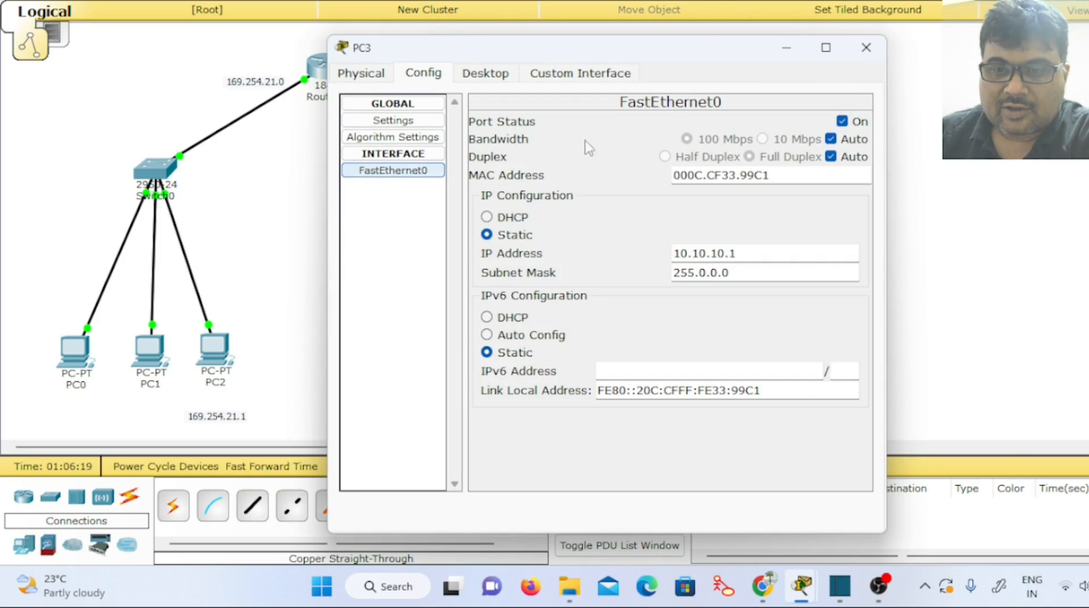
click(866, 47)
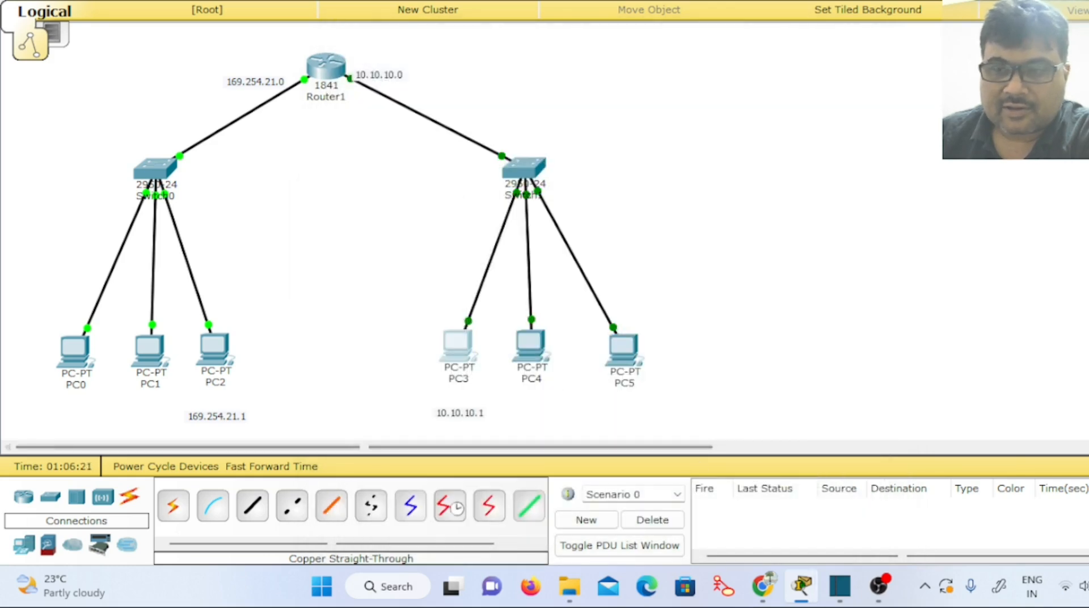
- Send one simple PDU from PC3 to PC2 and another from PC5 to PC0
key(p)
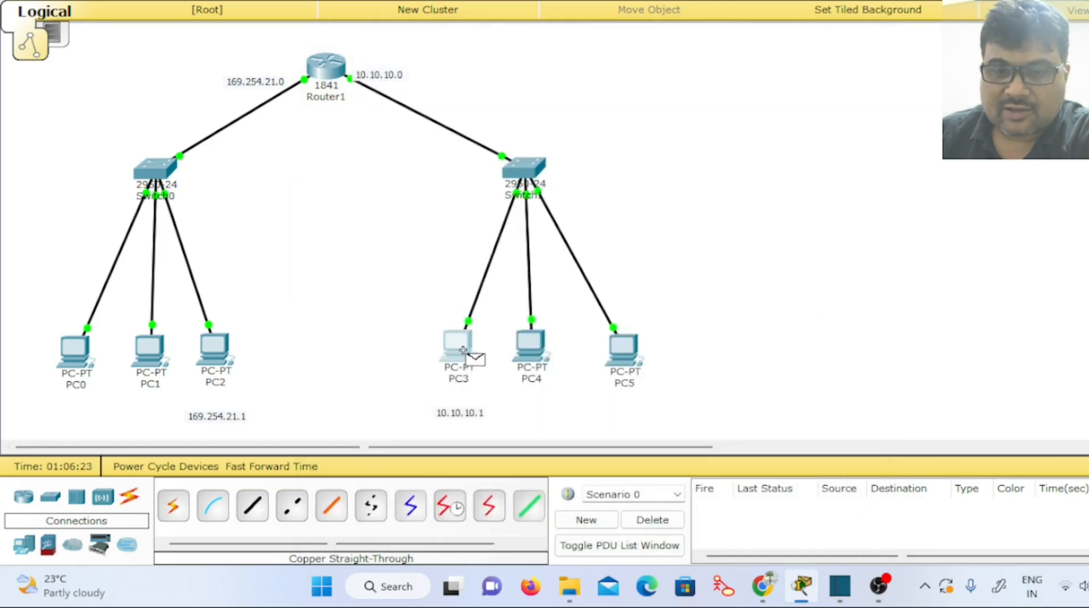
click(463, 350)
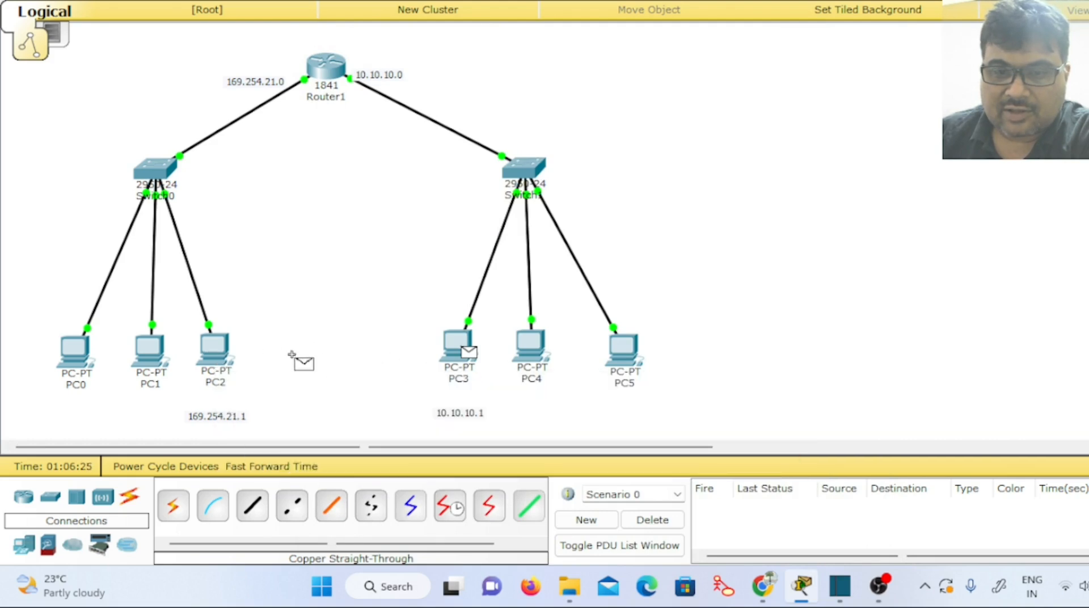
click(218, 352)
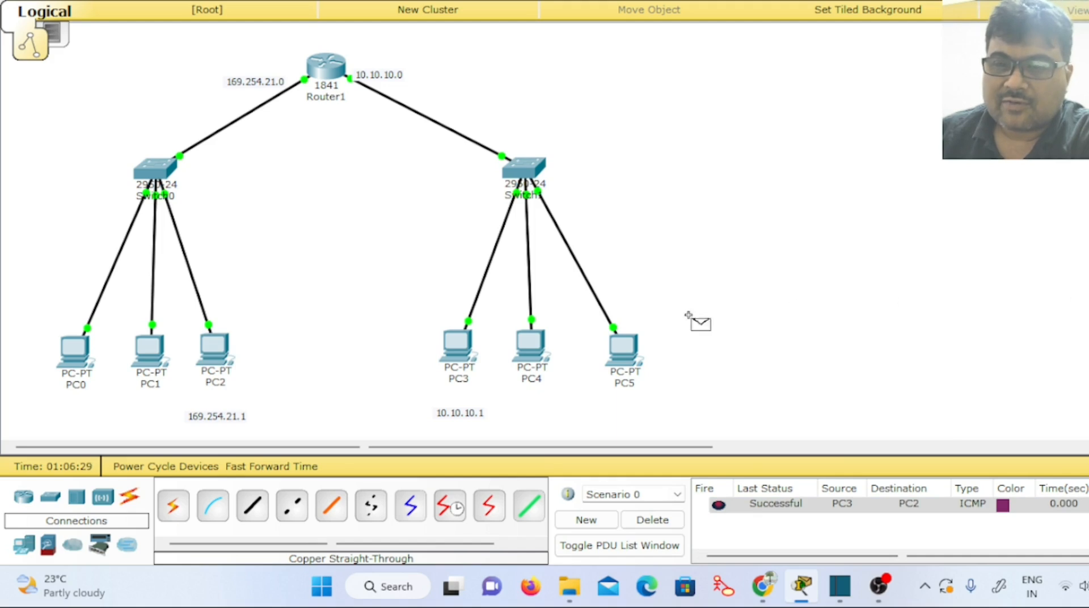
click(626, 356)
click(80, 356)
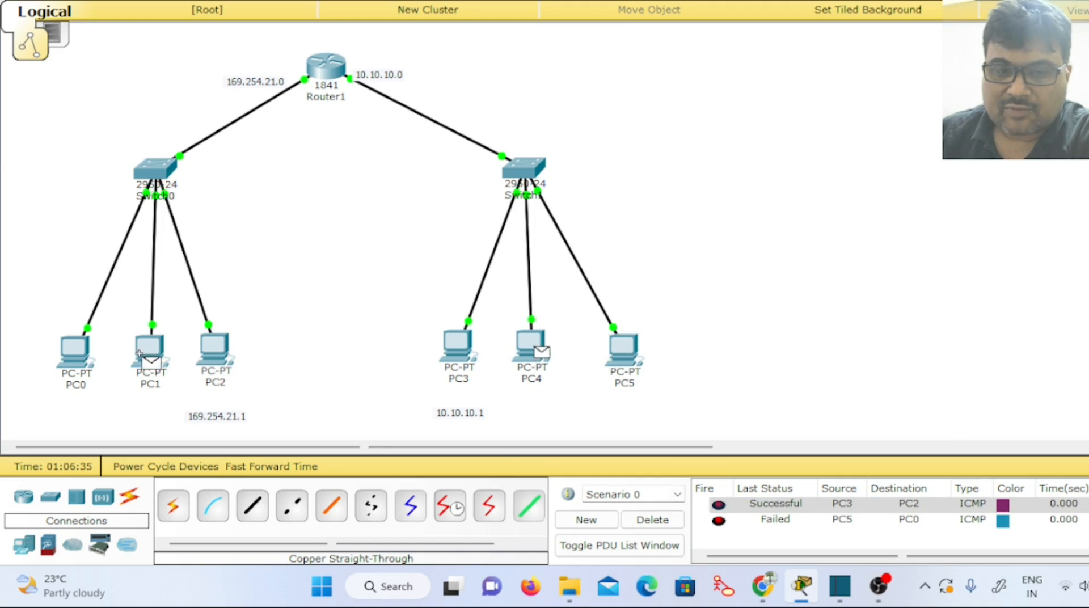
- Send a simple PDU from PC4 to PC1 and resend one from PC5 to PC0
click(154, 362)
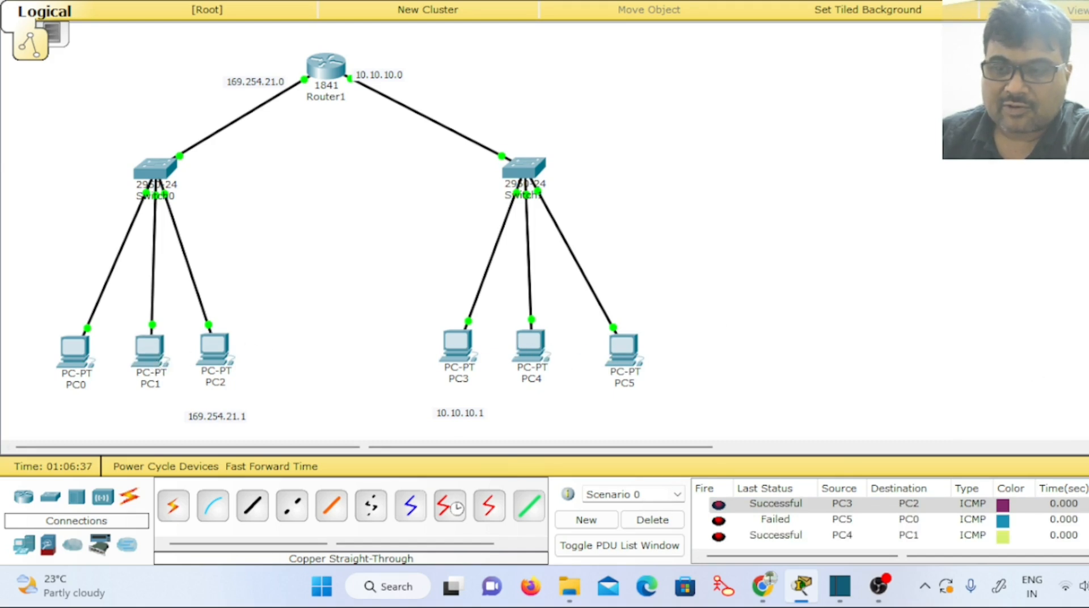
click(624, 347)
click(77, 353)
scroll(800, 504, down, 1)
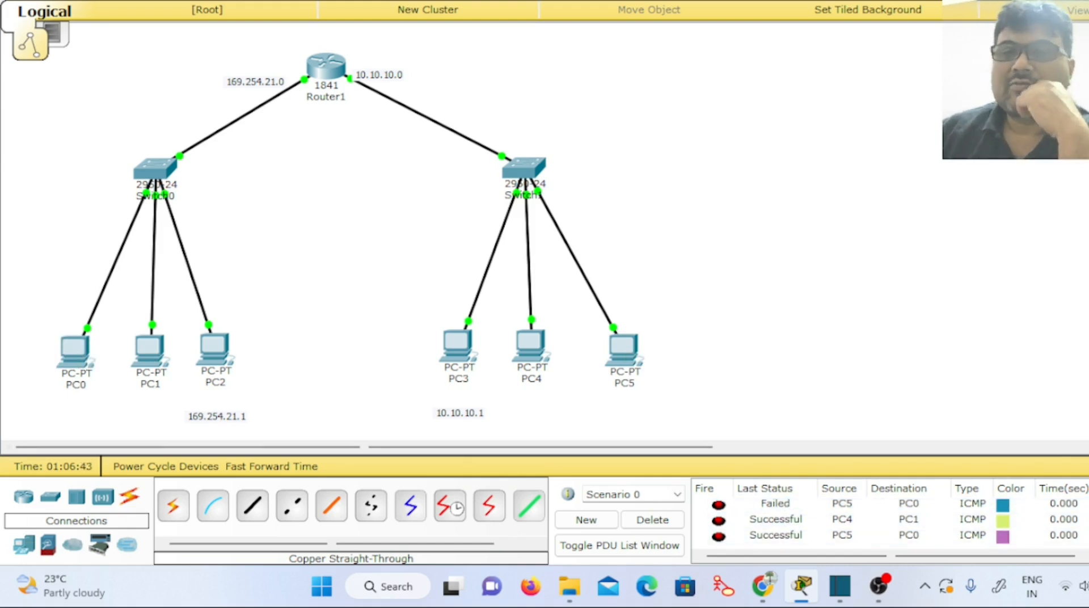
- Switch to simulation mode and start automatic capture and playback of the PDUs
key(shift+s)
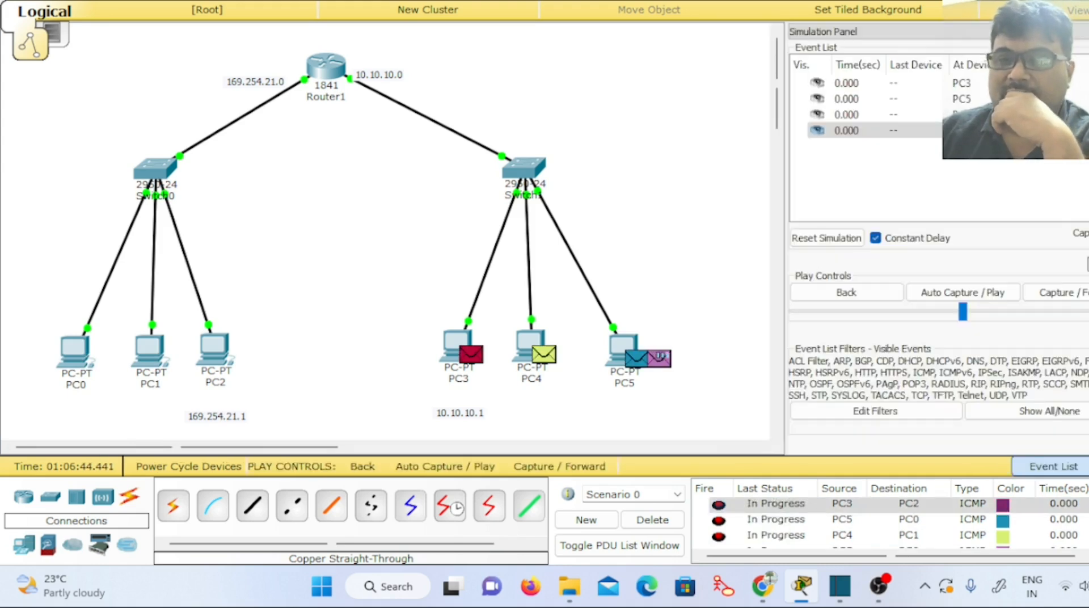
click(971, 296)
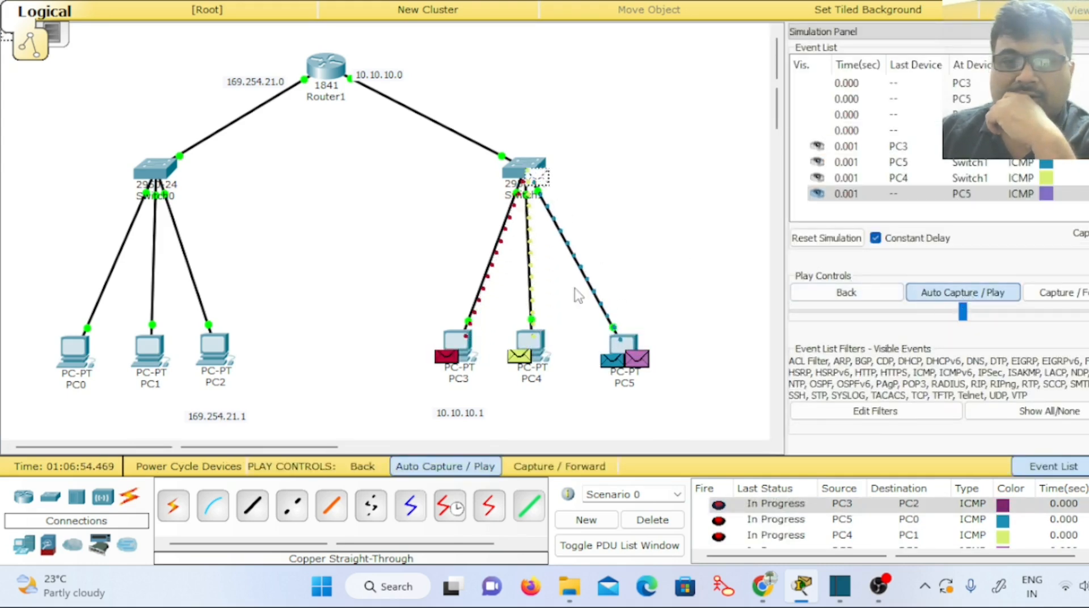